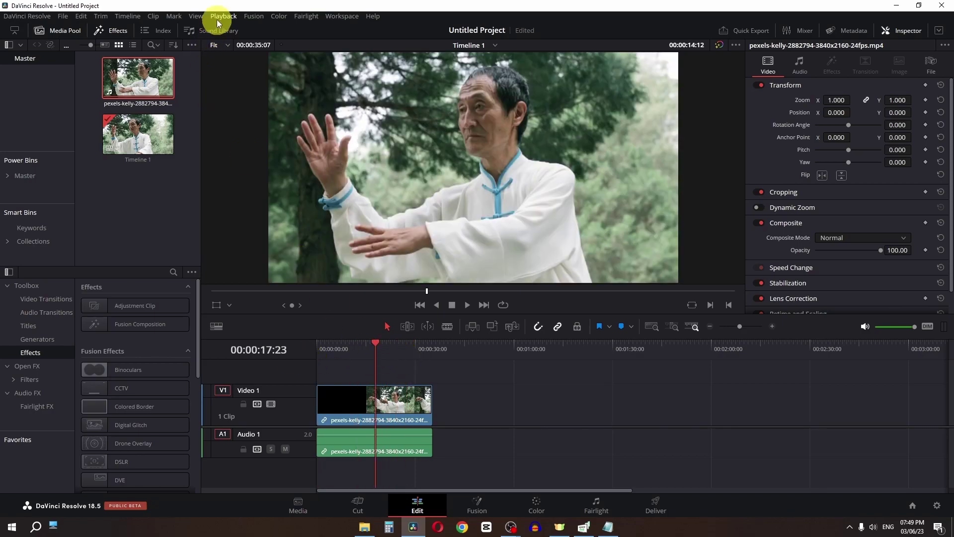
# Step: Set the timeline proxy resolution to Quarter and scrub the 4K tai chi clip to test playback
pyautogui.click(216, 20)
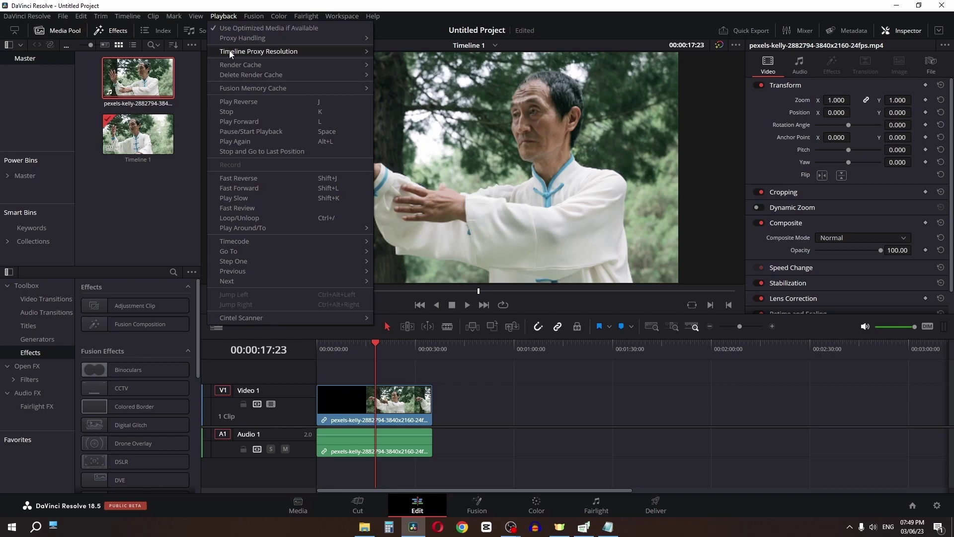
pyautogui.moveTo(230, 54)
pyautogui.click(400, 72)
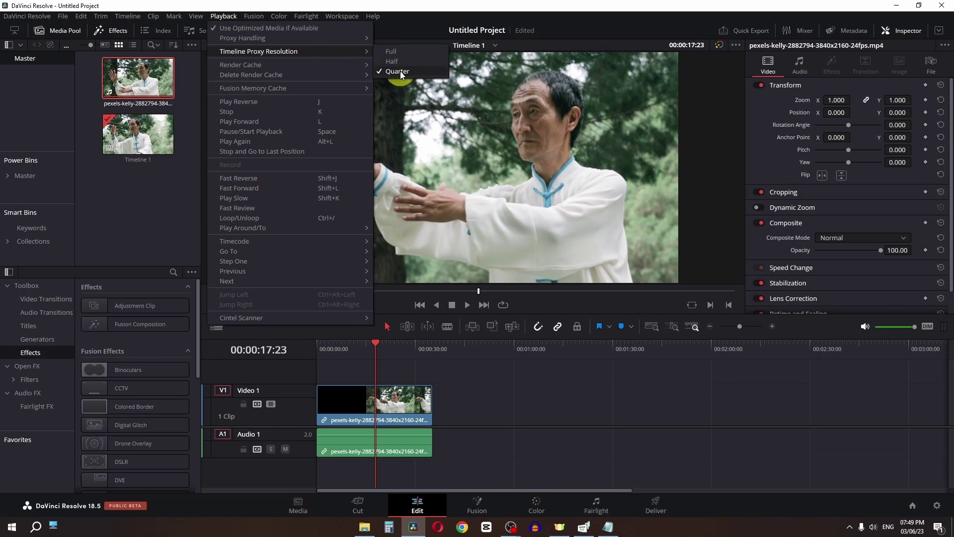
pyautogui.click(392, 59)
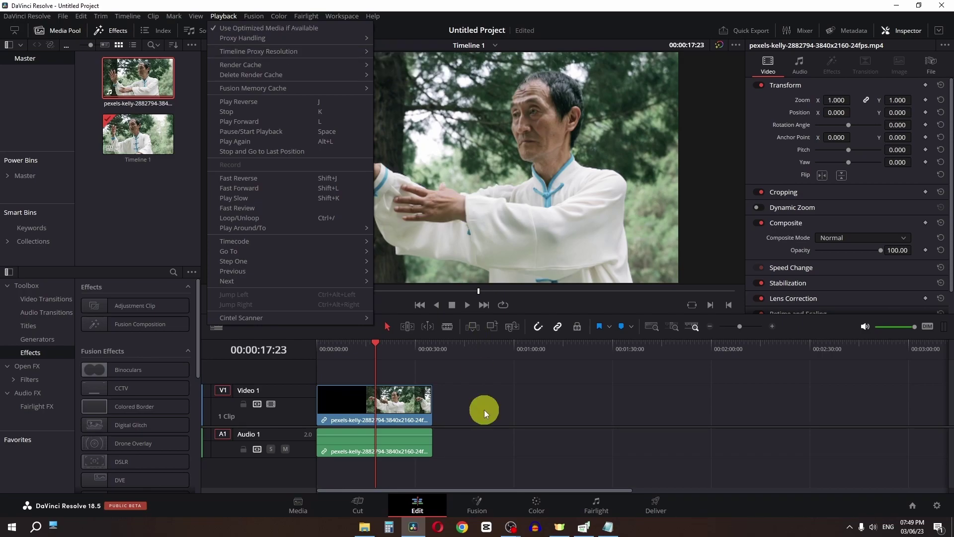
pyautogui.moveTo(377, 356)
pyautogui.mouseDown()
pyautogui.moveTo(413, 355)
pyautogui.moveTo(357, 356)
pyautogui.moveTo(382, 356)
pyautogui.mouseUp()
# Step: Generate proxy media for the 4K tai chi clip from the Media Pool, then scrub to check playback
pyautogui.rightClick(131, 75)
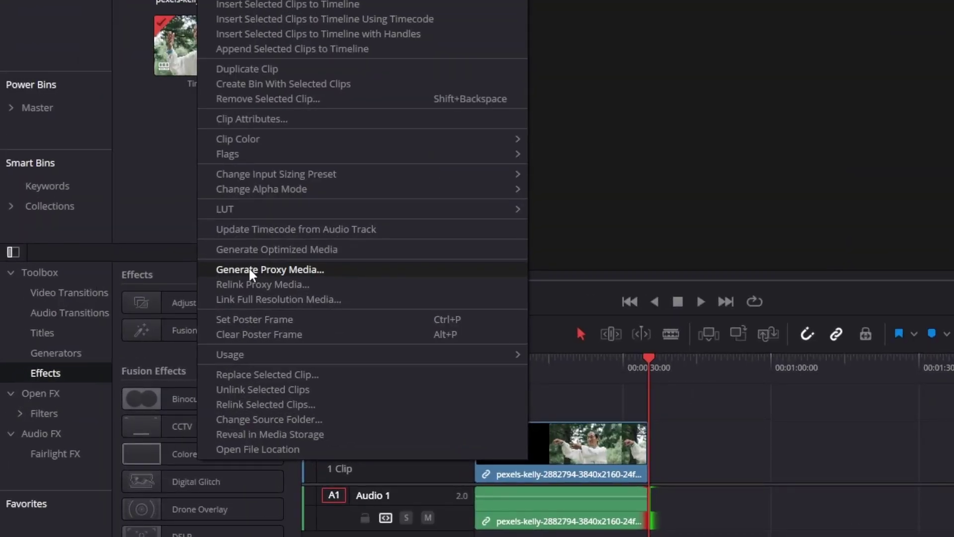
pyautogui.click(250, 270)
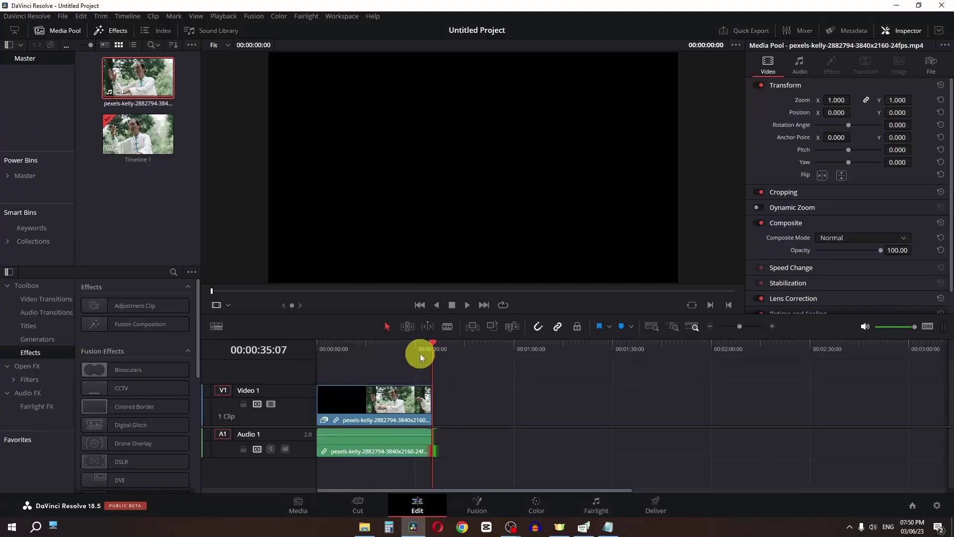
pyautogui.moveTo(420, 353); pyautogui.dragTo(357, 351)
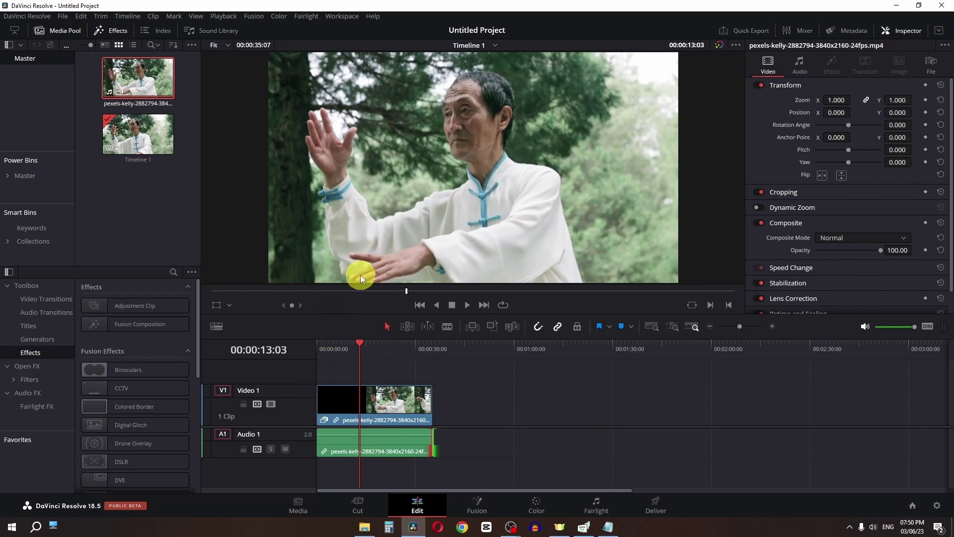
# Step: In Project Settings under Optimized Media and Render Cache, leave optimized media resolution on Choose automatically
pyautogui.click(63, 16)
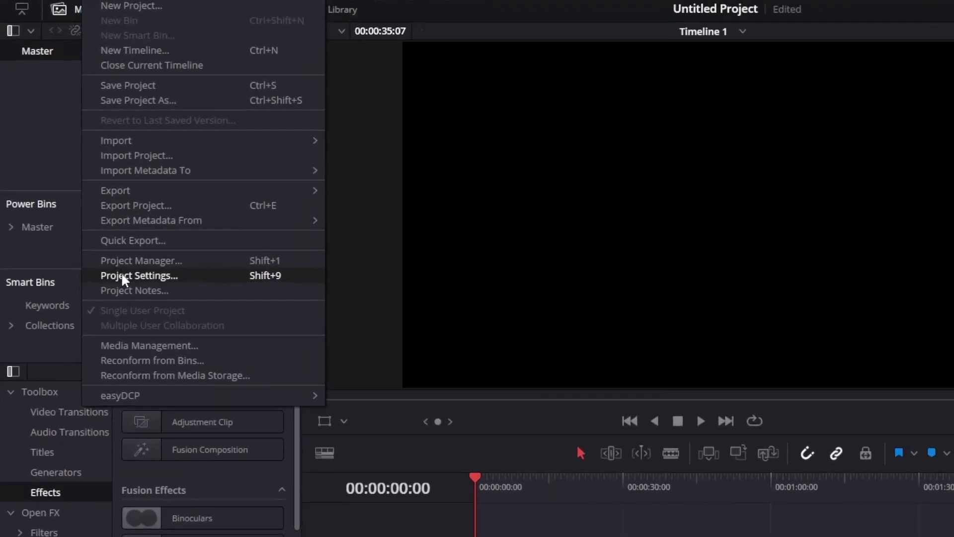
pyautogui.click(79, 208)
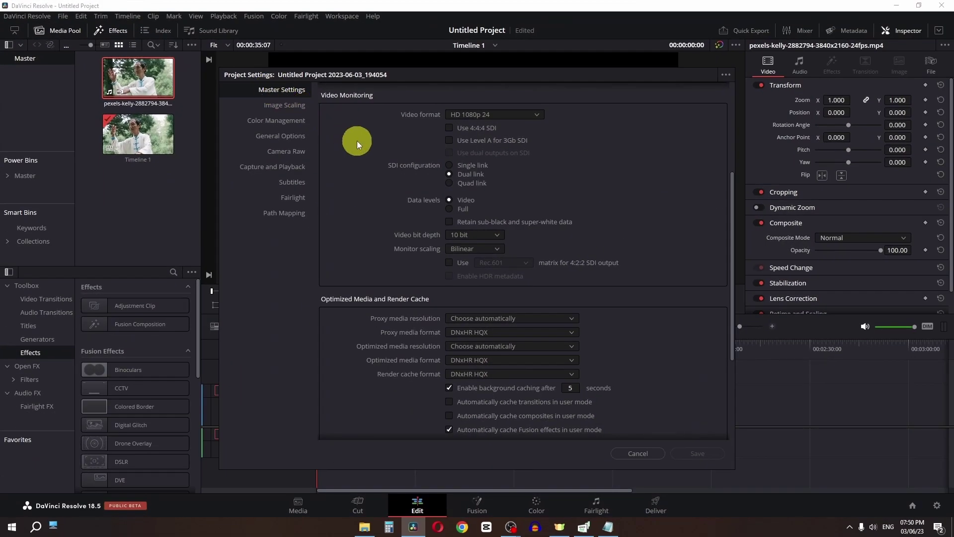
pyautogui.scroll(-2, 356, 142)
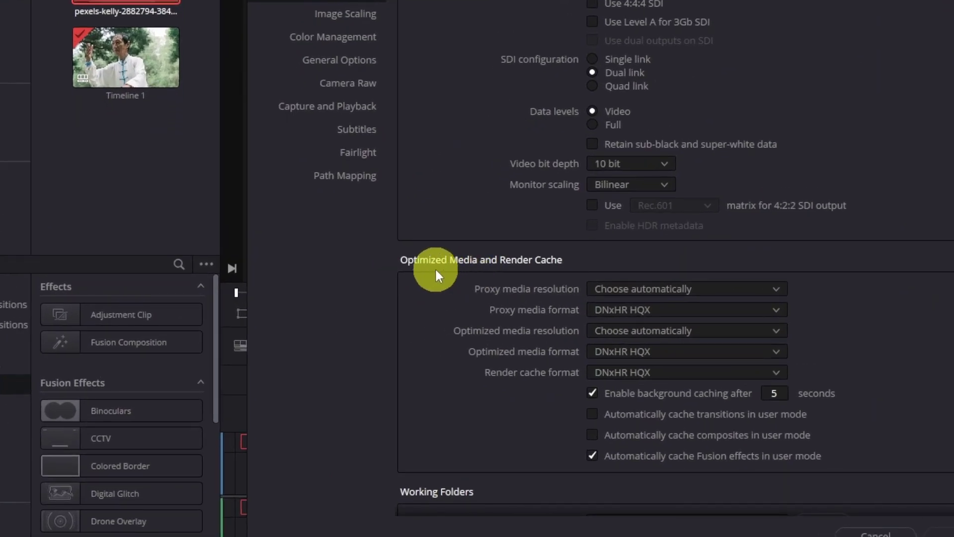
pyautogui.click(627, 330)
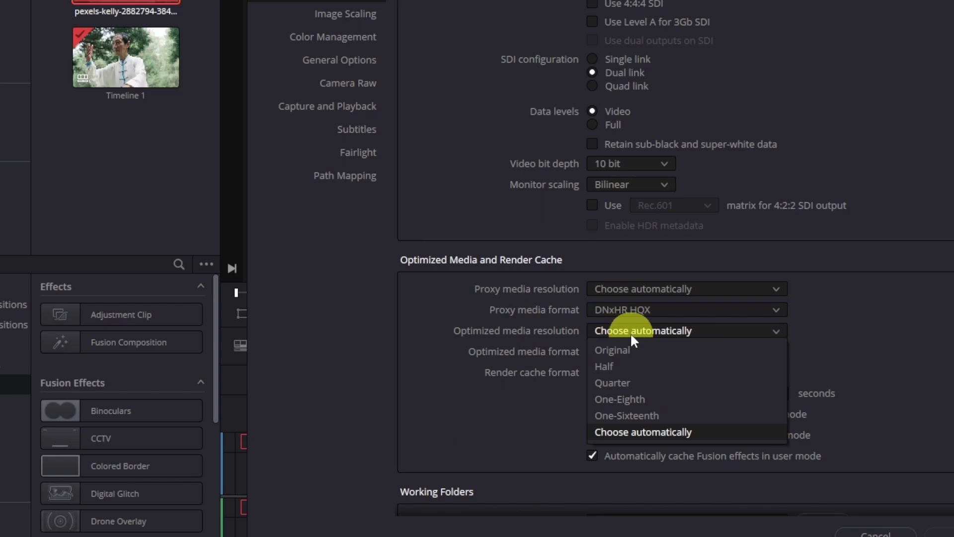
pyautogui.click(568, 431)
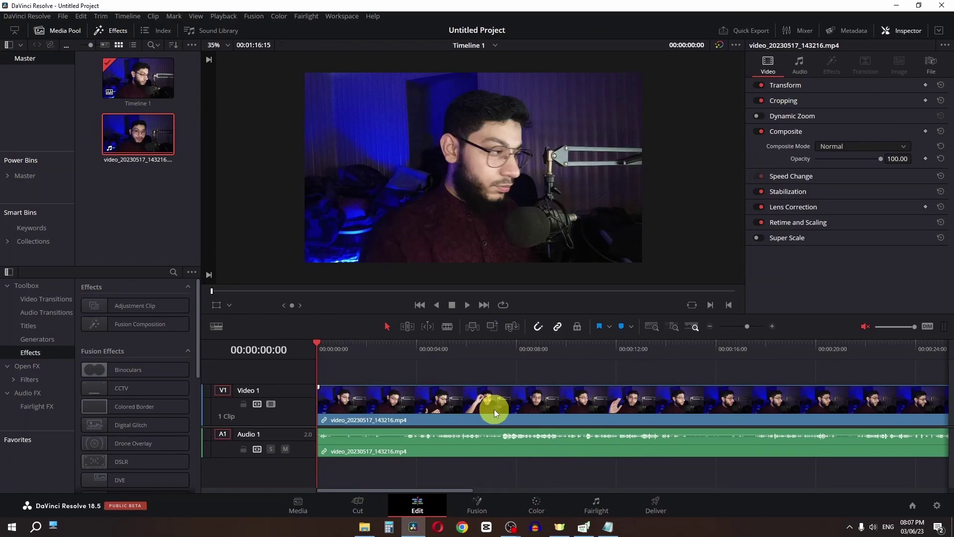
# Step: Scrub through and select the webcam clip, then look through the Timeline menu
pyautogui.moveTo(403, 351); pyautogui.dragTo(443, 353)
pyautogui.click(431, 419)
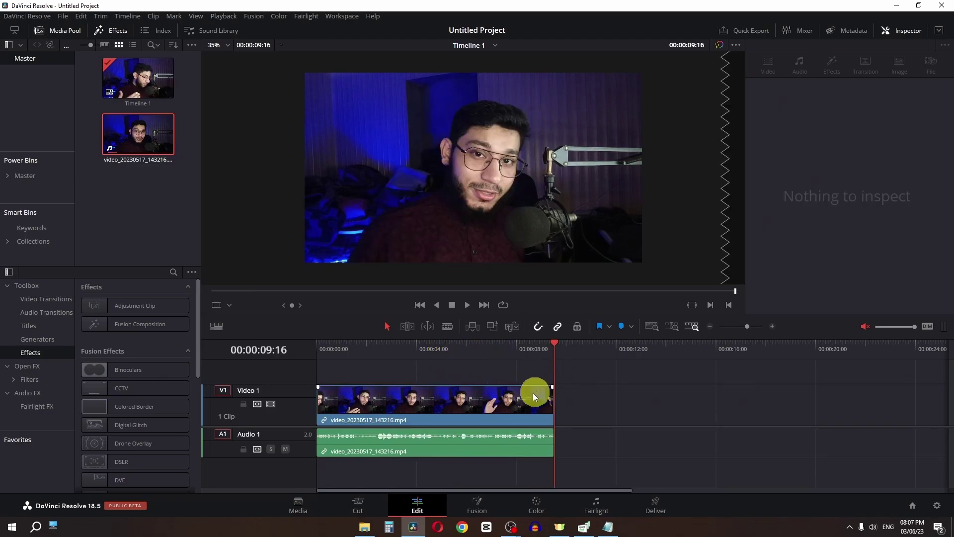
pyautogui.click(123, 17)
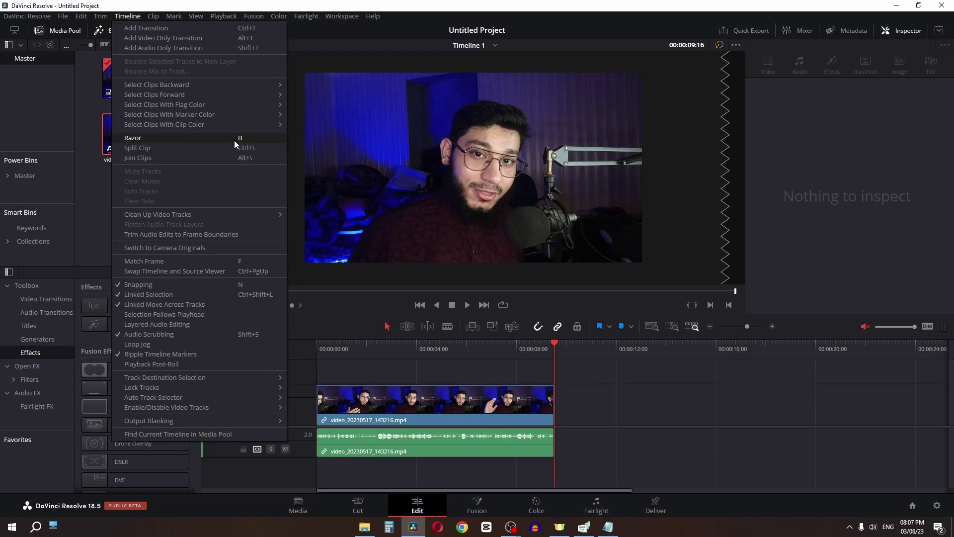
pyautogui.click(49, 29)
# Step: Search 'raz' in Keyboard Customization to confirm Razor is mapped to B
pyautogui.click(41, 17)
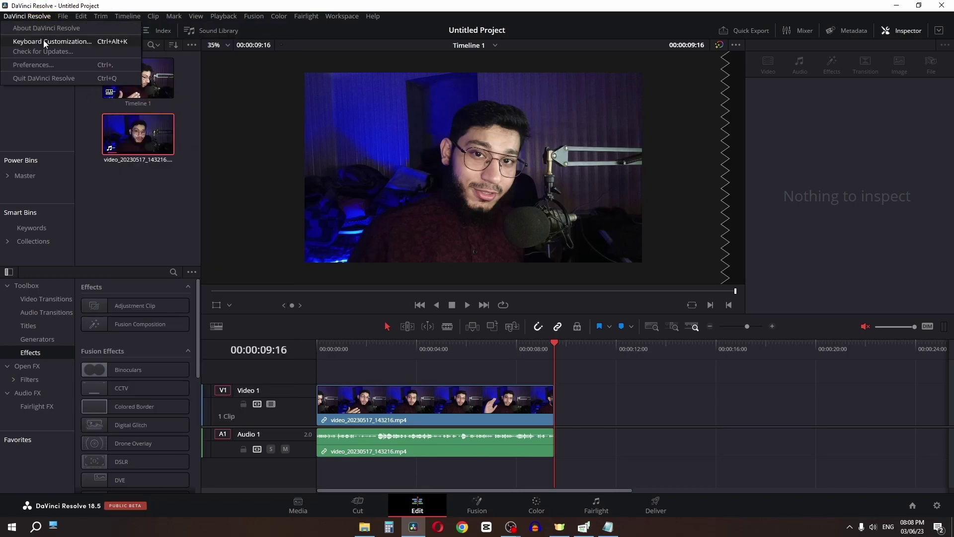
pyautogui.click(45, 42)
pyautogui.write('raz')
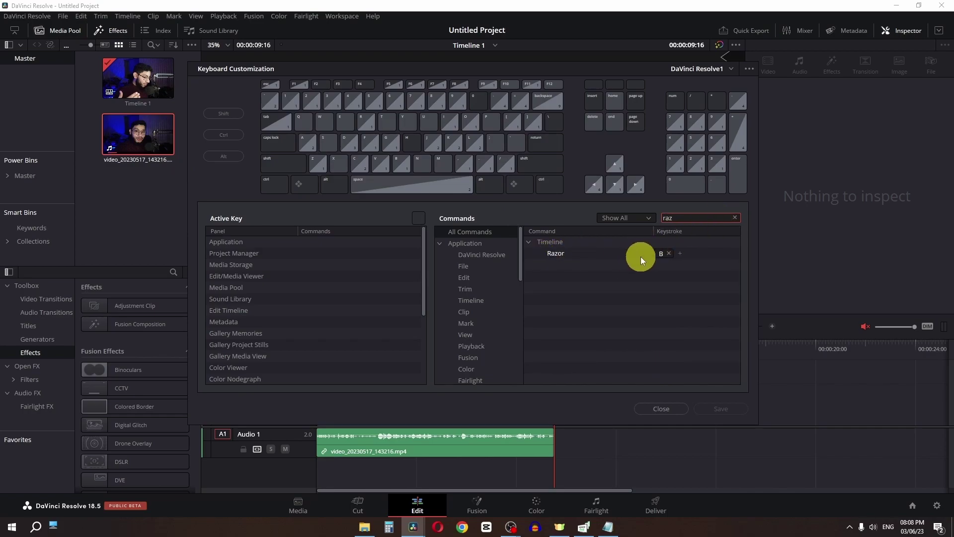
pyautogui.click(649, 405)
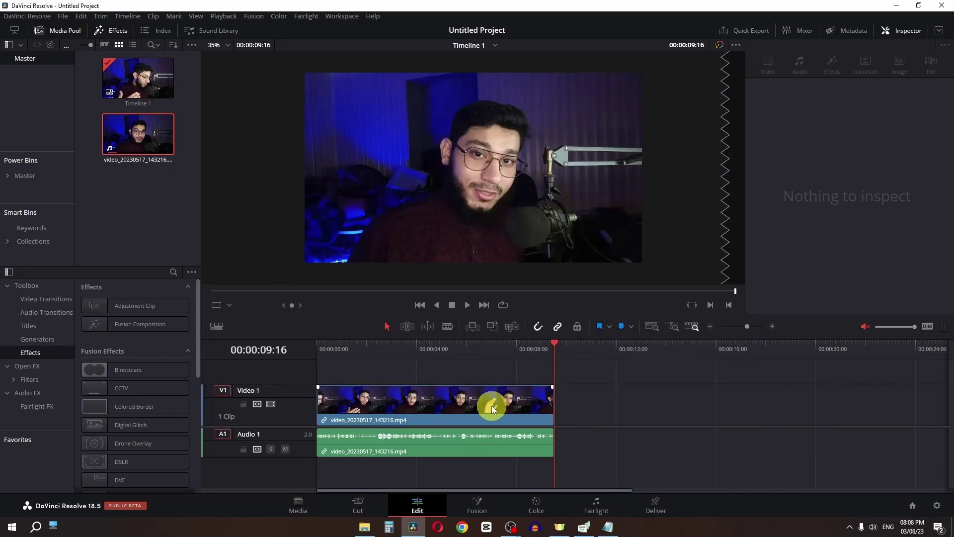
# Step: Turn the webcam timeline clip into Compound Clip 1
pyautogui.rightClick(491, 405)
pyautogui.click(515, 67)
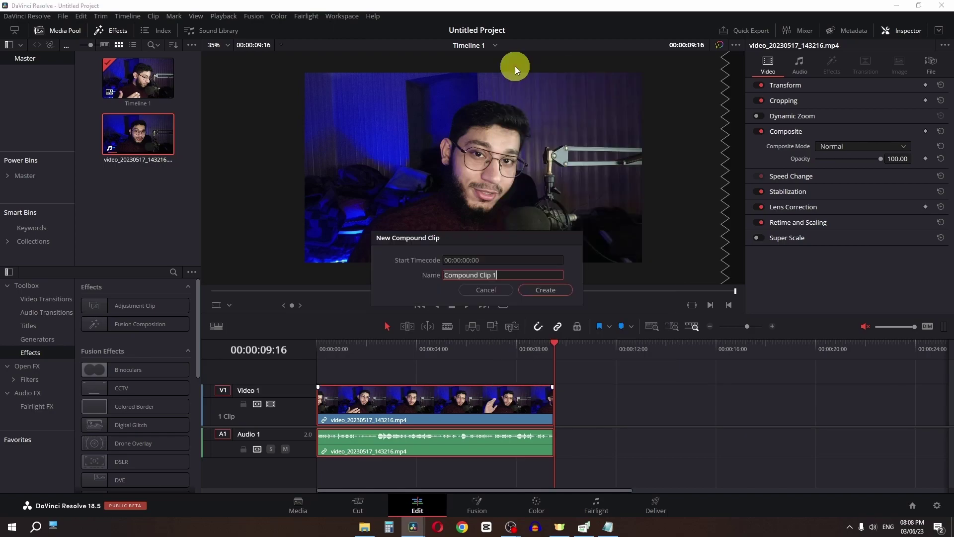
pyautogui.press('Return')
# Step: Set Compound Clip 1's Inspector Zoom to 1.5 at 00:00:02:12
pyautogui.click(377, 348)
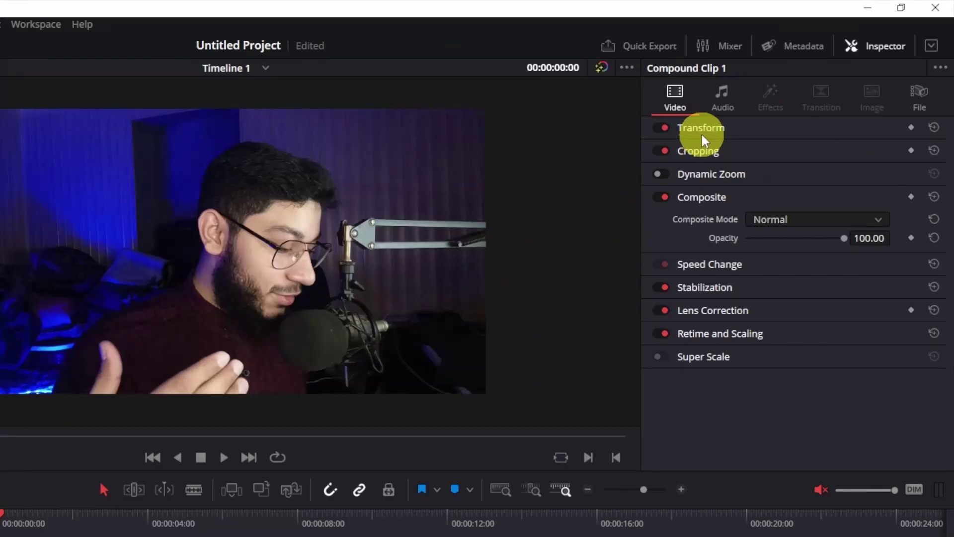
pyautogui.click(776, 85)
pyautogui.moveTo(808, 100); pyautogui.dragTo(835, 100)
pyautogui.moveTo(776, 149)
pyautogui.mouseDown()
pyautogui.moveTo(810, 144)
pyautogui.moveTo(780, 150)
pyautogui.moveTo(788, 151)
pyautogui.mouseUp()
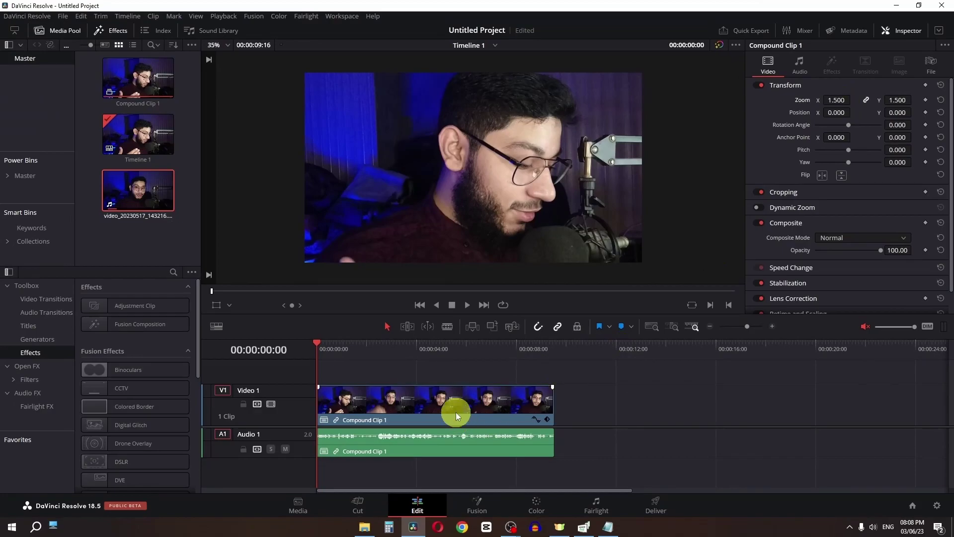
# Step: Nest the zoomed clip into a new Compound Clip 2
pyautogui.rightClick(455, 413)
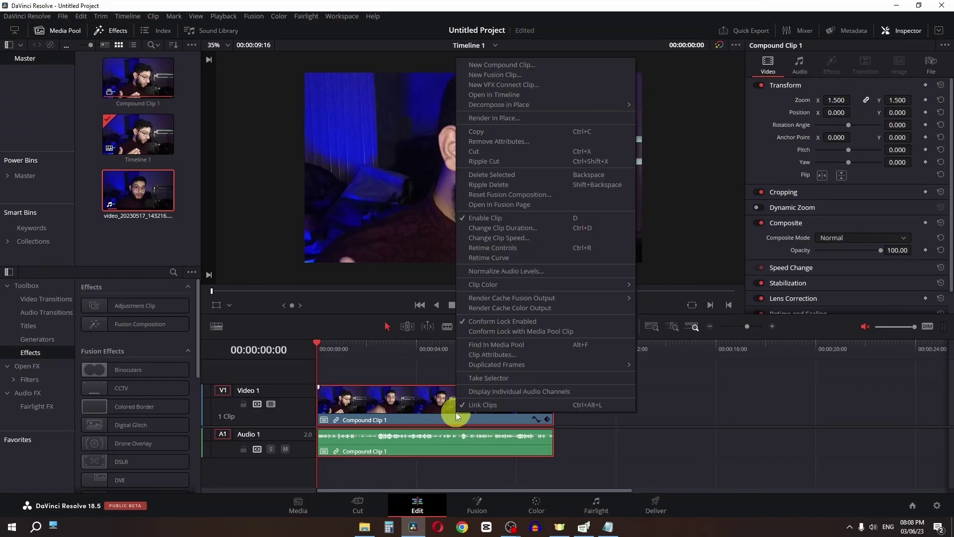
pyautogui.click(506, 67)
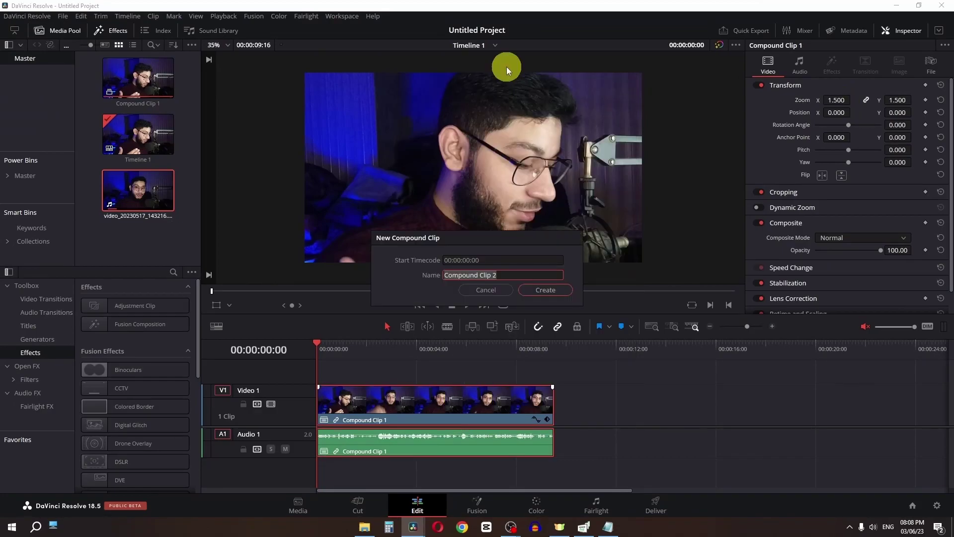
pyautogui.press('Return')
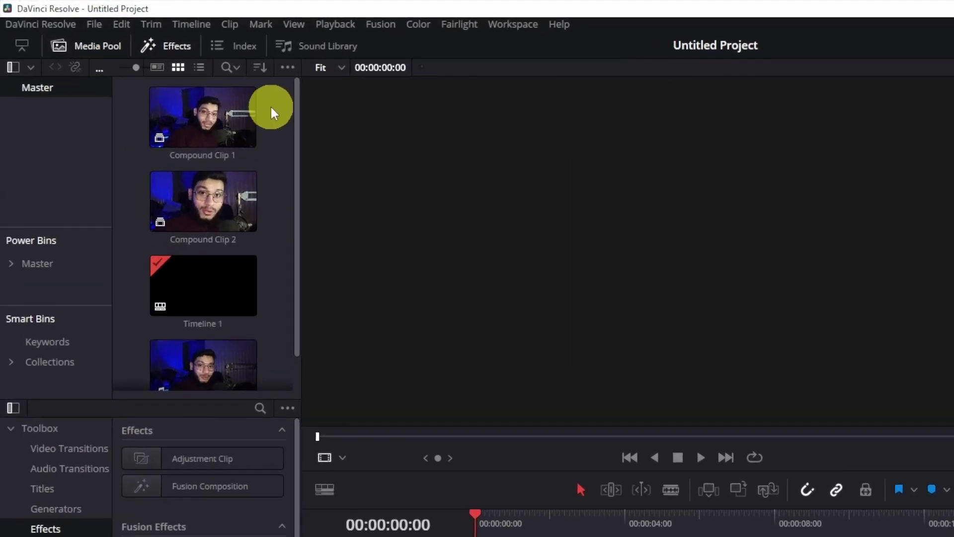
# Step: Create a multicam clip from both compound clips and place it on the timeline
pyautogui.moveTo(271, 119); pyautogui.dragTo(201, 203)
pyautogui.rightClick(201, 202)
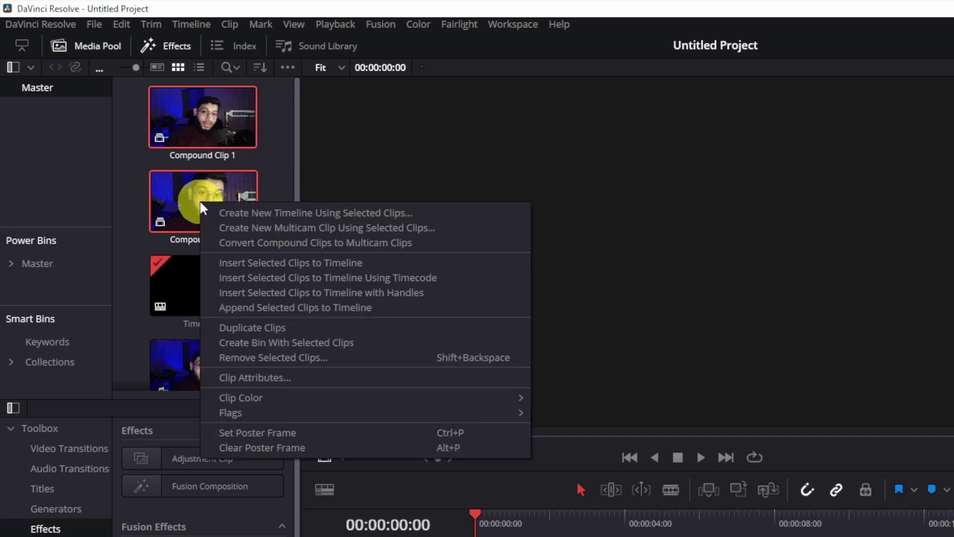
pyautogui.click(237, 227)
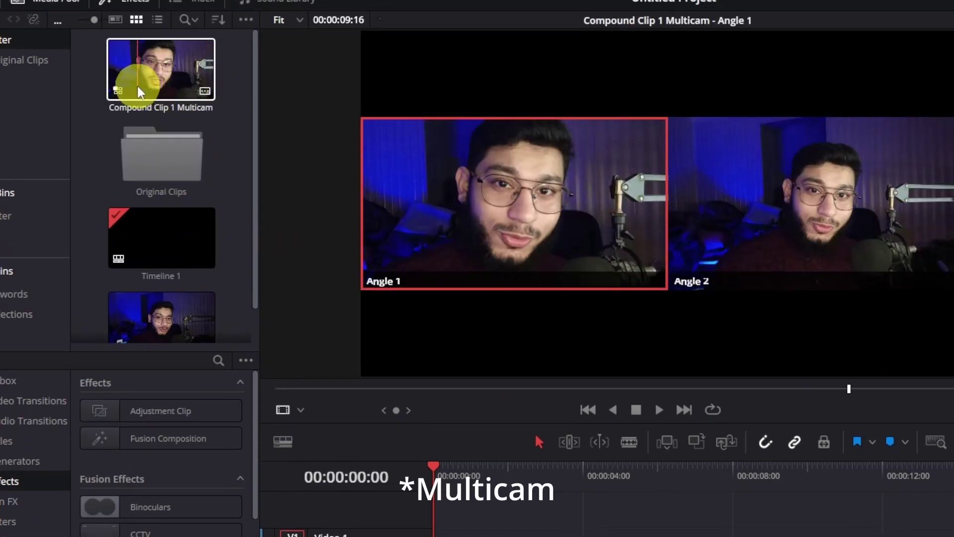
pyautogui.moveTo(134, 63); pyautogui.dragTo(477, 505)
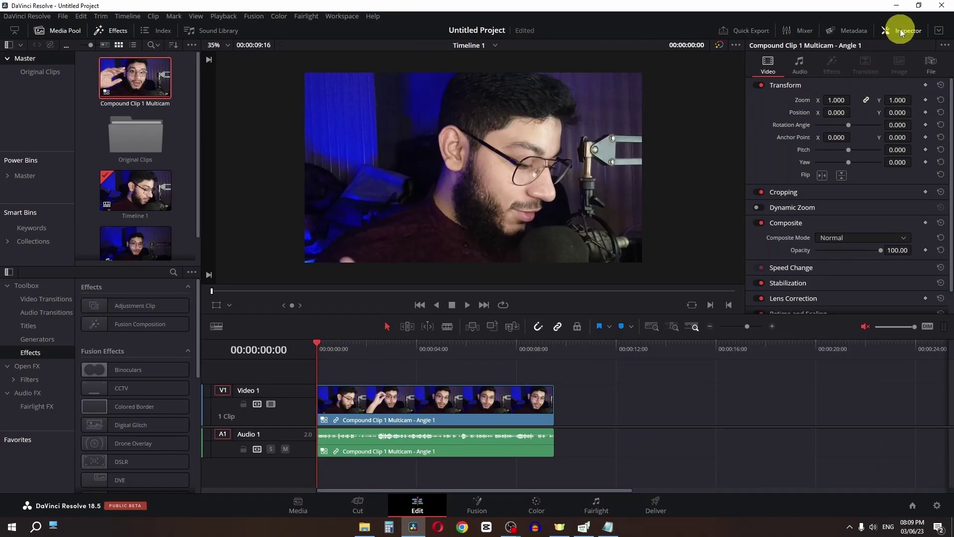
# Step: Show source and timeline viewers side by side with the source viewer in Multicam mode
pyautogui.click(902, 33)
pyautogui.click(926, 45)
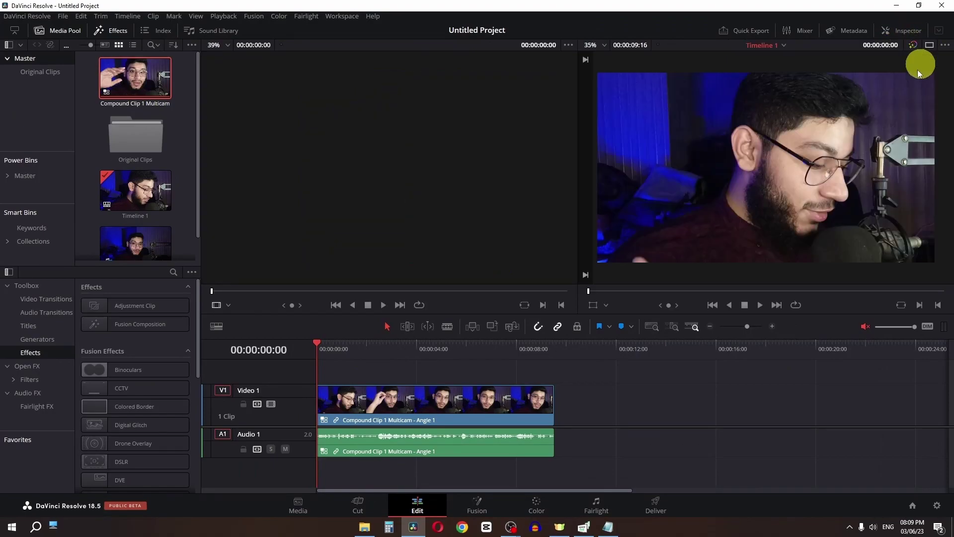
pyautogui.click(217, 305)
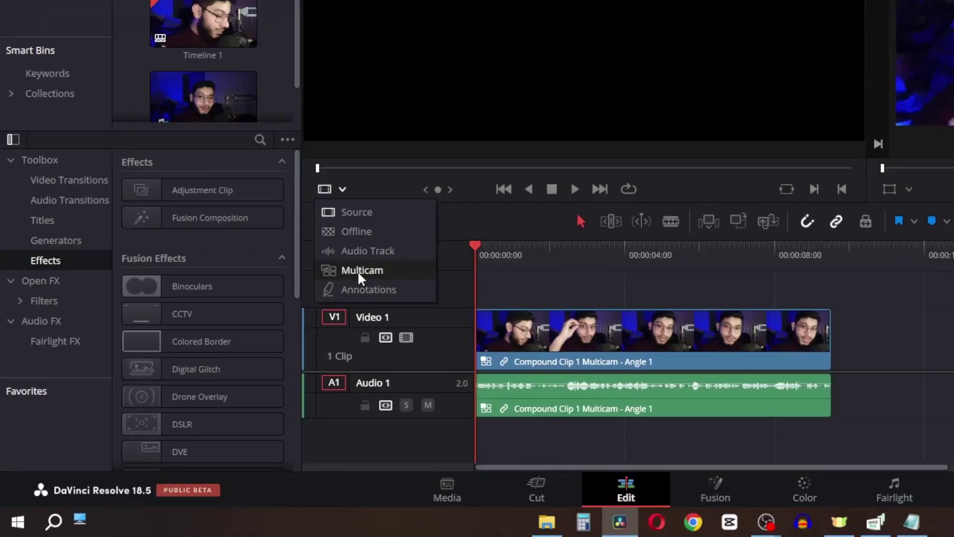
pyautogui.click(357, 270)
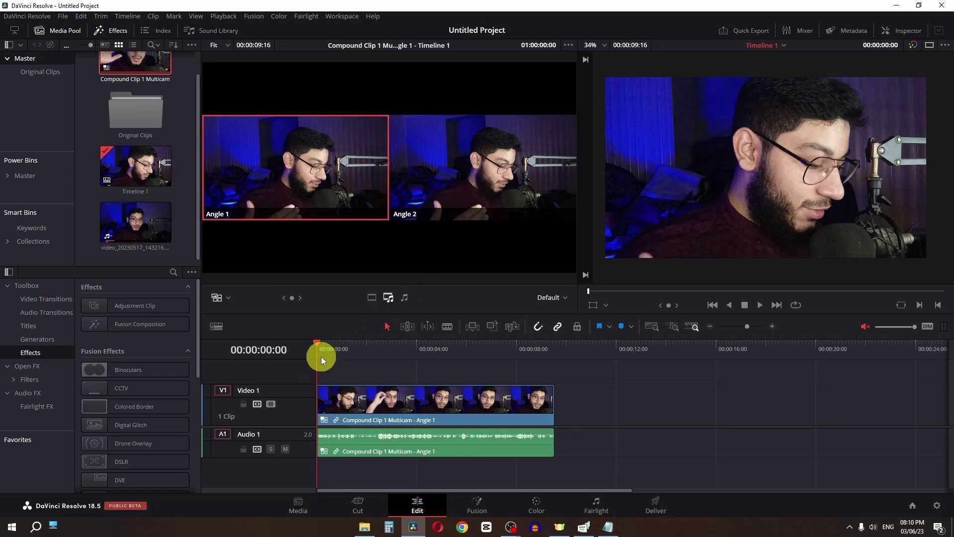
# Step: Cut live between Angle 1 and Angle 2 during playback into eight clips, then replay from the start
pyautogui.press('space')
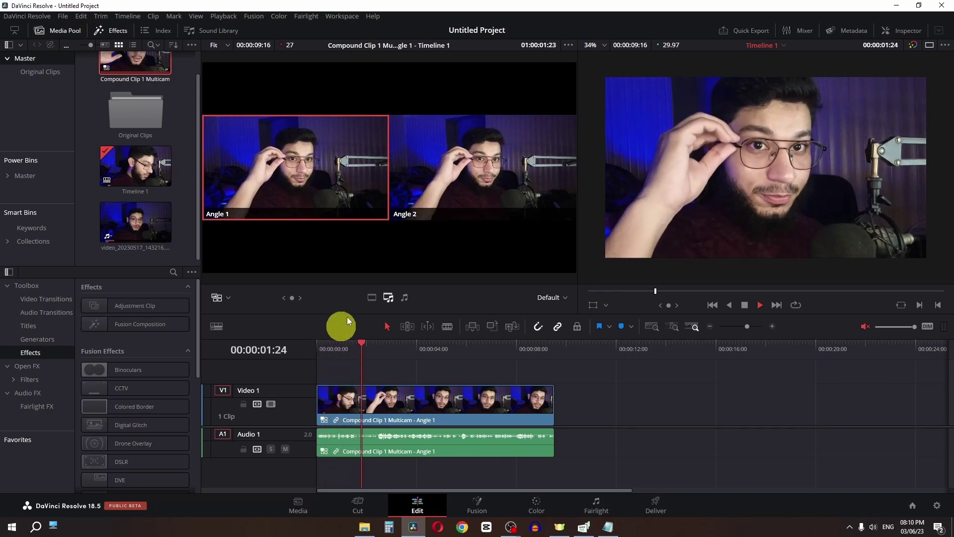
pyautogui.click(441, 217)
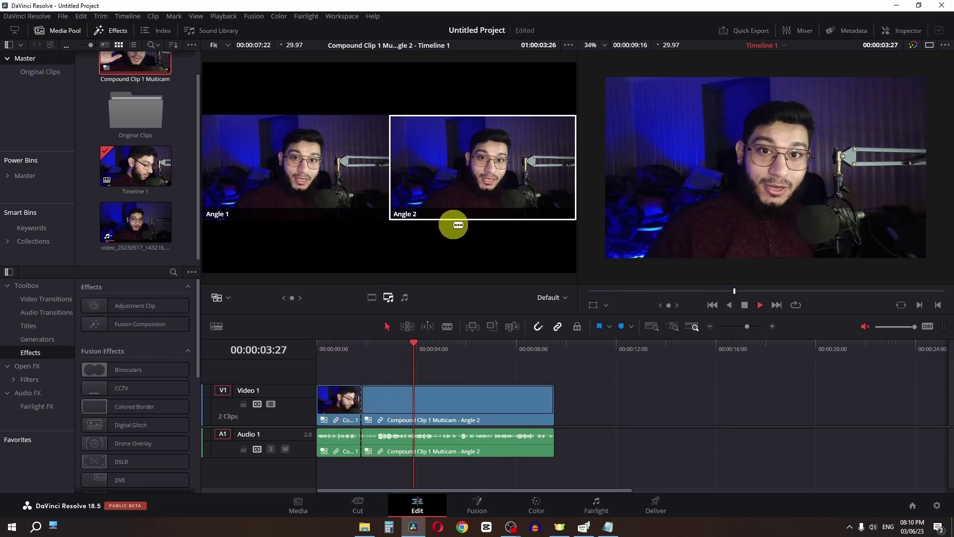
pyautogui.press('1')
pyautogui.press('2')
pyautogui.press('1')
pyautogui.press('2')
pyautogui.press('1')
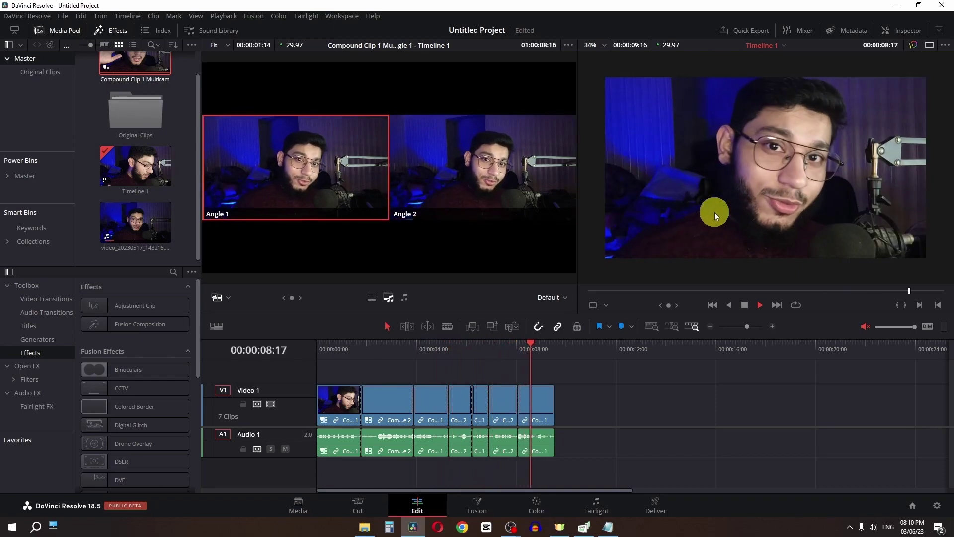
pyautogui.press('2')
pyautogui.press('space')
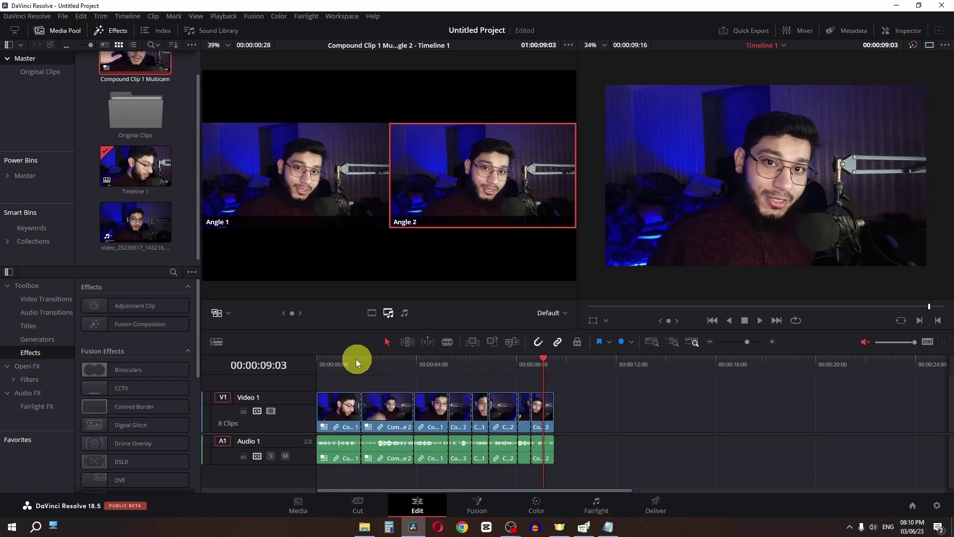
pyautogui.press('Home')
pyautogui.press('space')
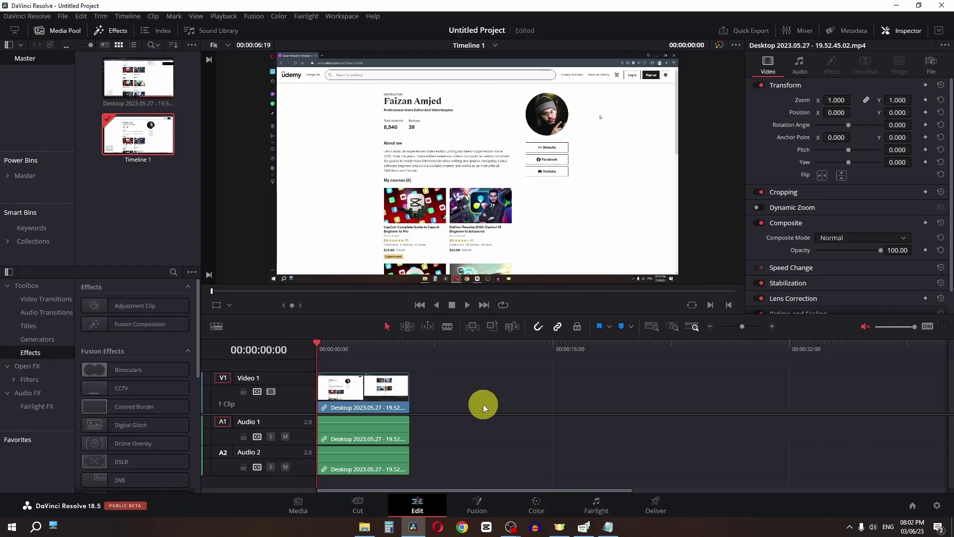
# Step: On the Color page, draw a four-point Curve window around the About me paragraph
pyautogui.click(544, 497)
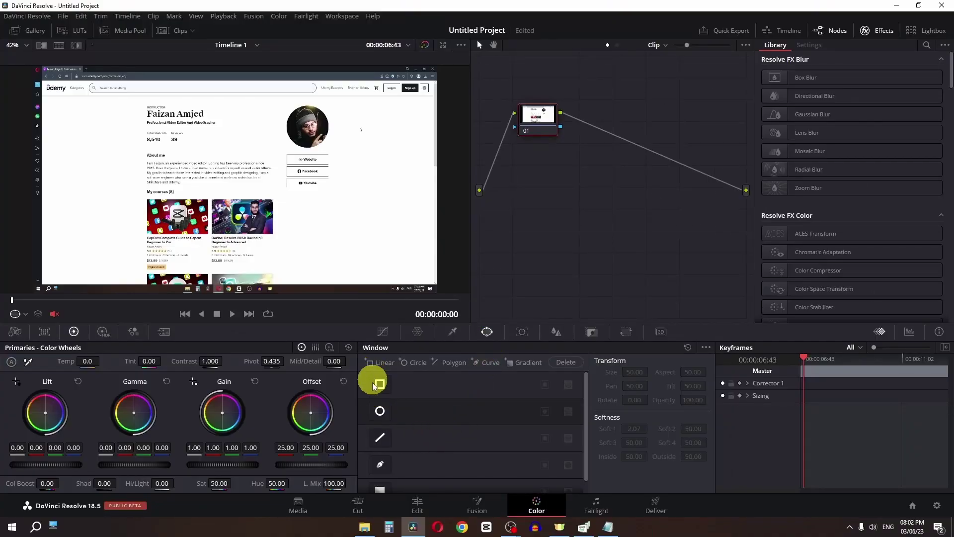
pyautogui.scroll(-1, 374, 387)
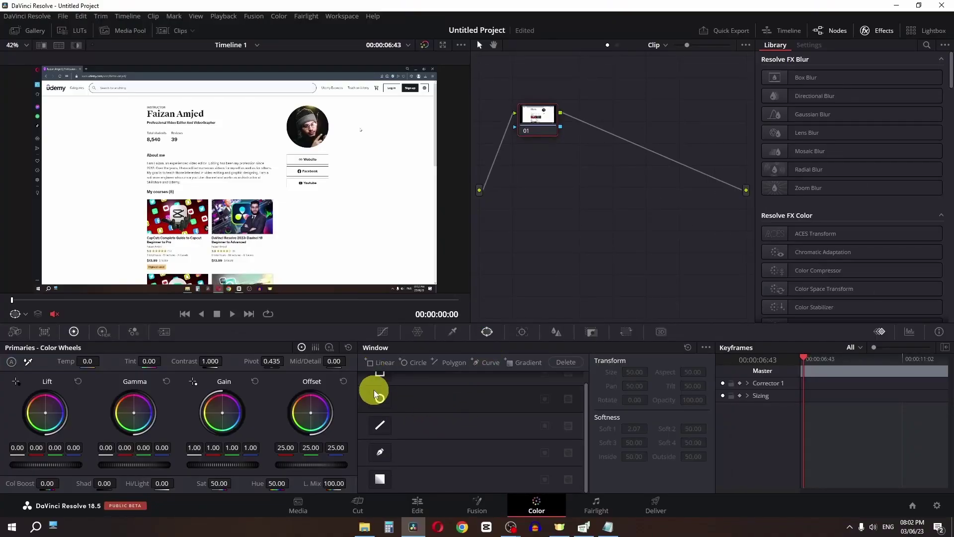
pyautogui.click(385, 455)
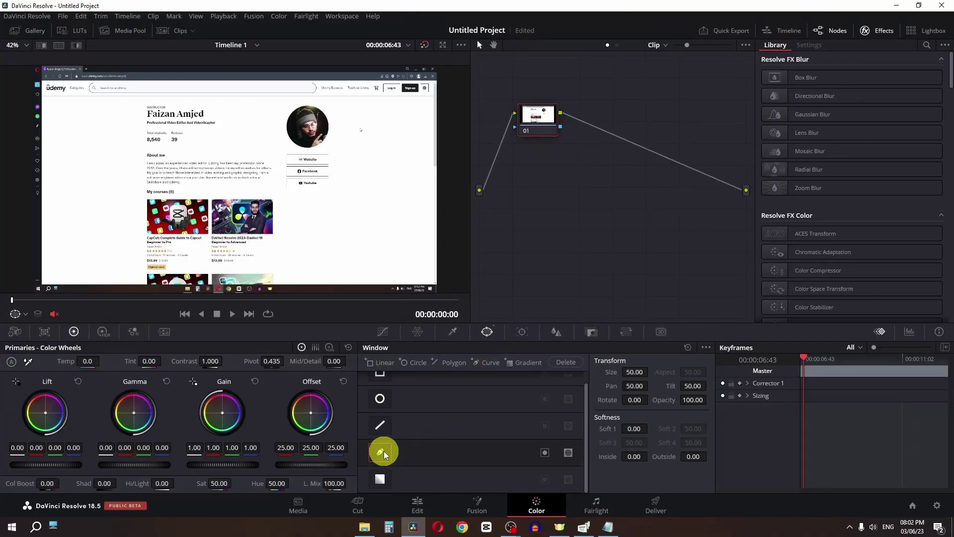
pyautogui.scroll(2, 202, 212)
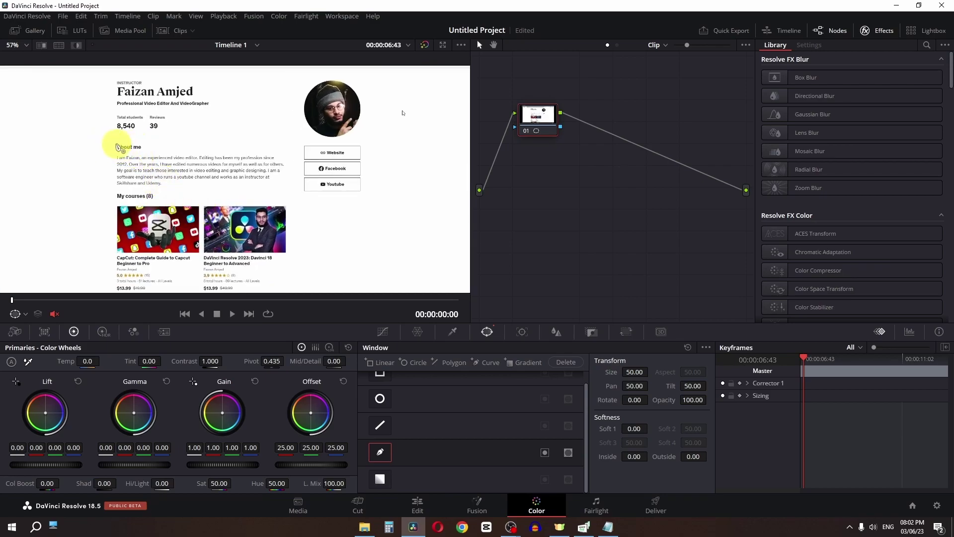
pyautogui.click(115, 144)
pyautogui.click(282, 144)
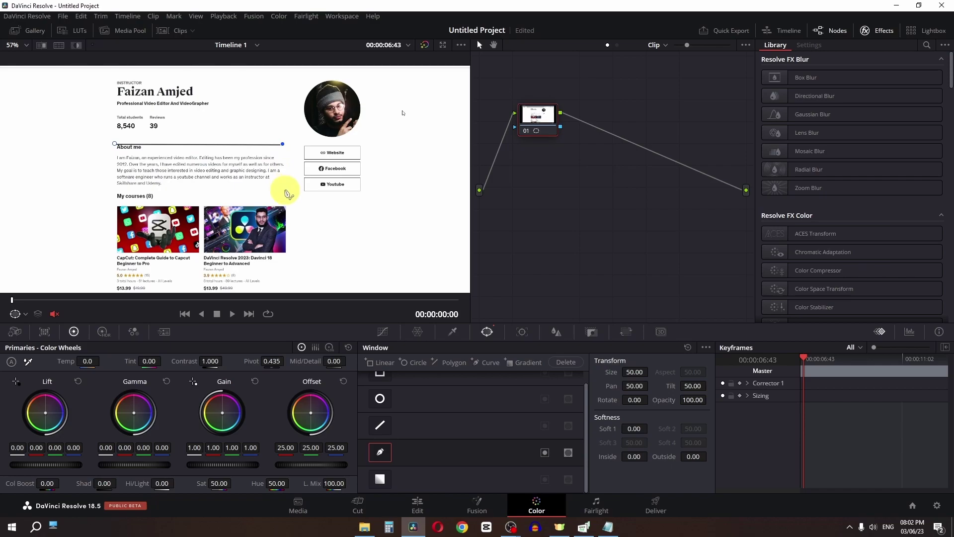
pyautogui.click(283, 189)
pyautogui.click(115, 188)
pyautogui.click(115, 144)
# Step: Apply Mosaic Blur to node 01 and raise its Pixel Frequency to 200.0
pyautogui.click(877, 31)
pyautogui.click(878, 31)
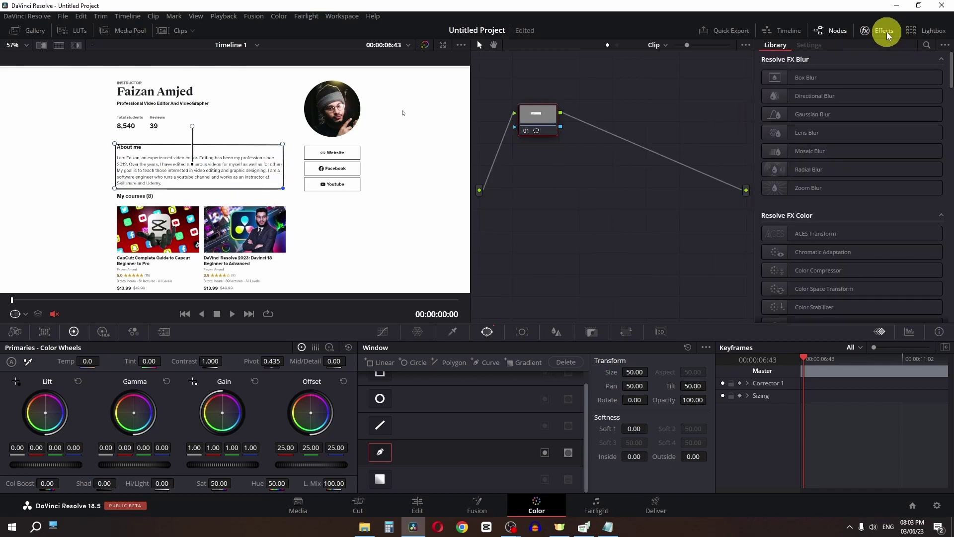
pyautogui.moveTo(838, 115); pyautogui.dragTo(545, 117)
pyautogui.moveTo(829, 162); pyautogui.dragTo(545, 125)
pyautogui.moveTo(823, 75); pyautogui.dragTo(884, 83)
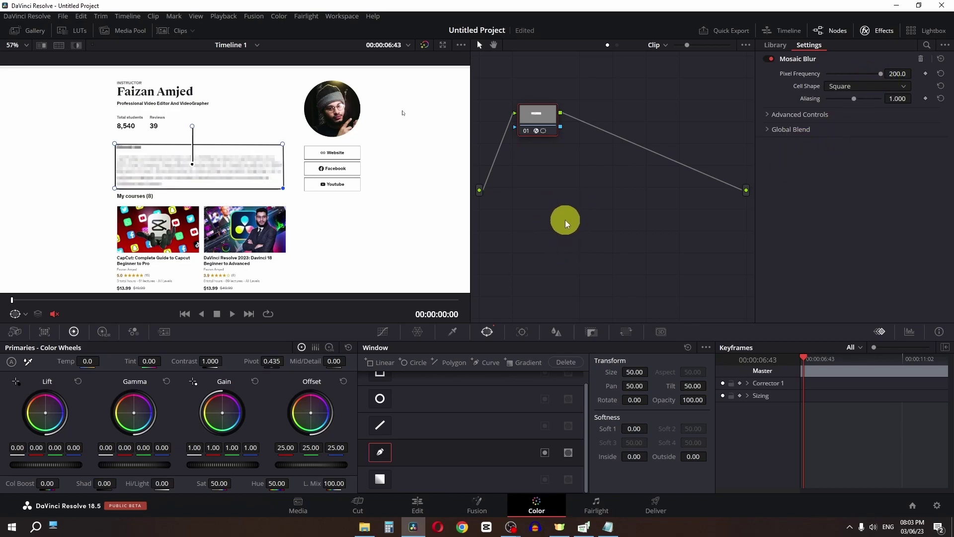
pyautogui.click(523, 332)
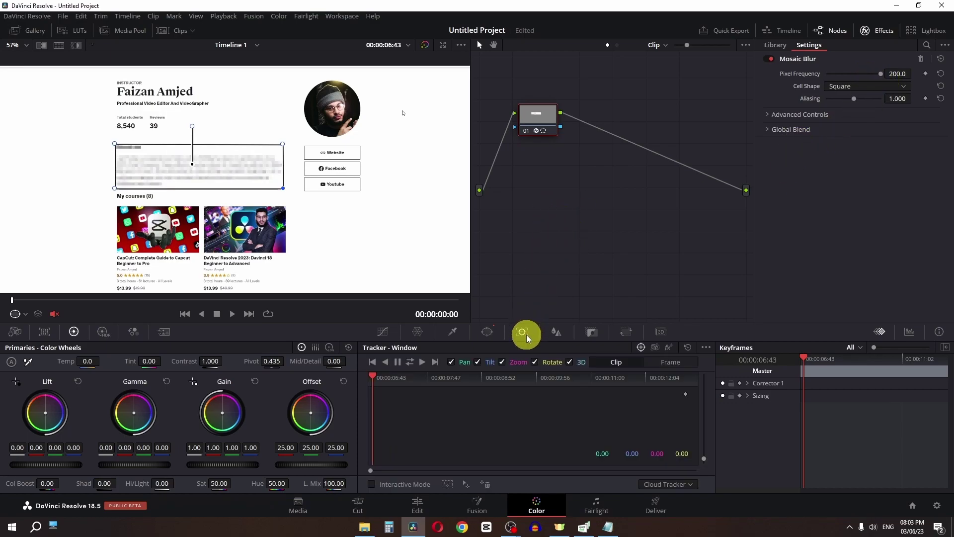
# Step: Track the mask forward and backward with Zoom, Rotate and 3D off, then return to 00:00:07:59
pyautogui.click(535, 364)
pyautogui.click(502, 363)
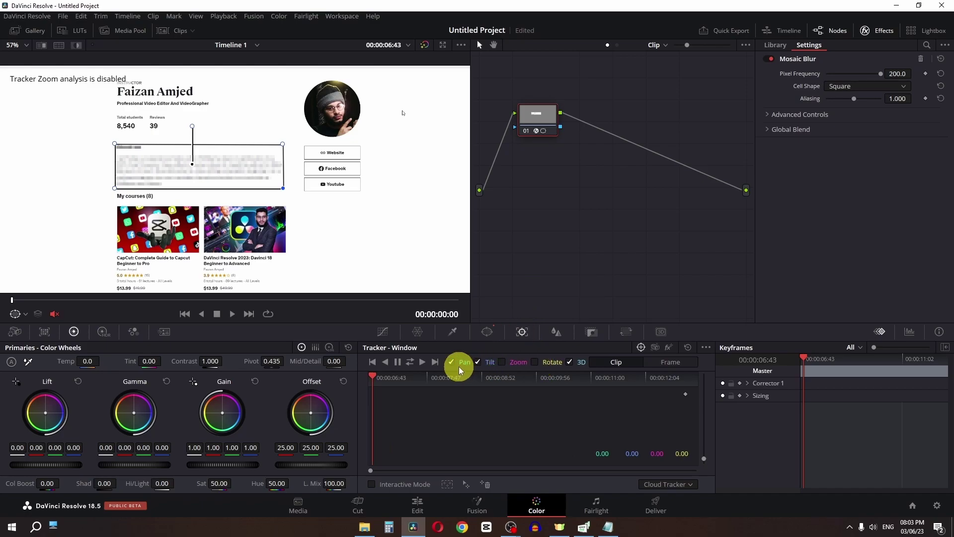
pyautogui.click(570, 362)
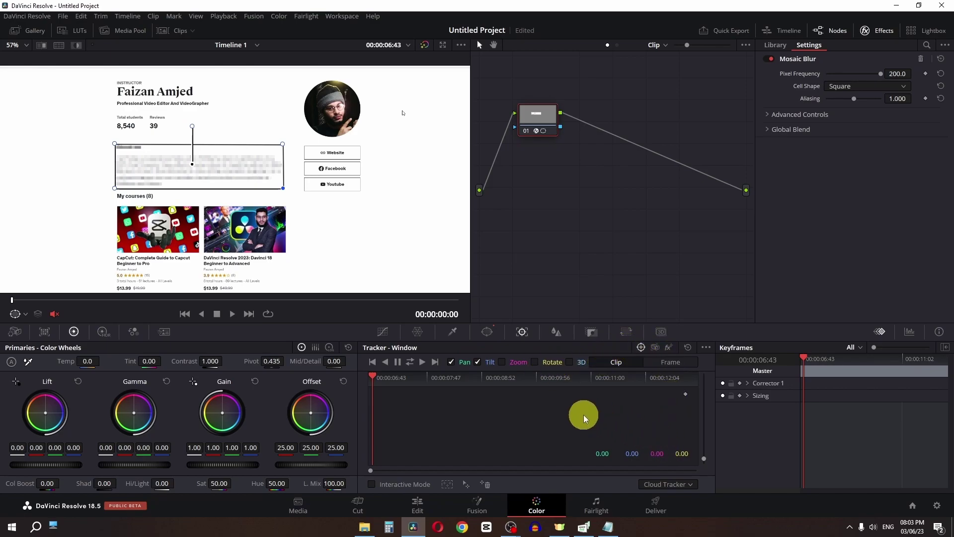
pyautogui.click(410, 363)
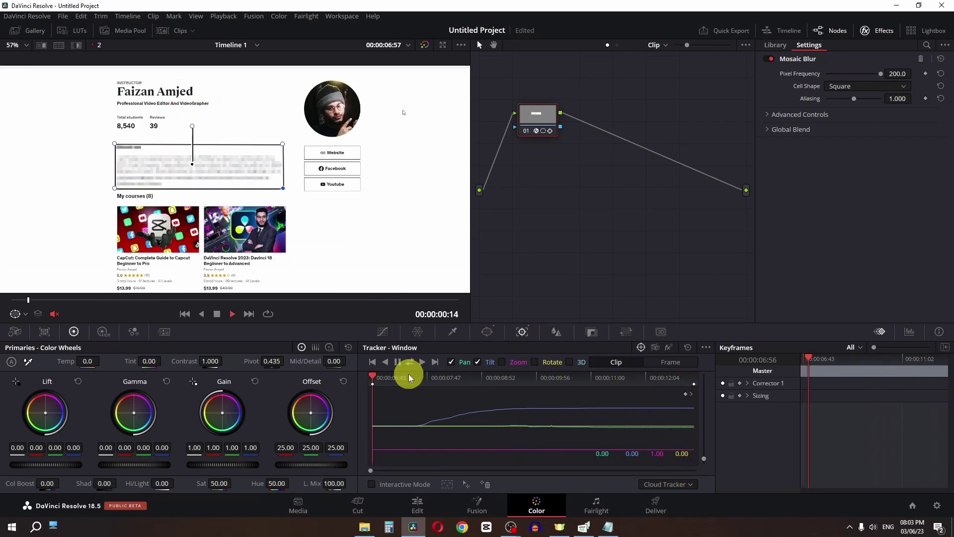
pyautogui.press('space')
pyautogui.moveTo(119, 300); pyautogui.dragTo(90, 248)
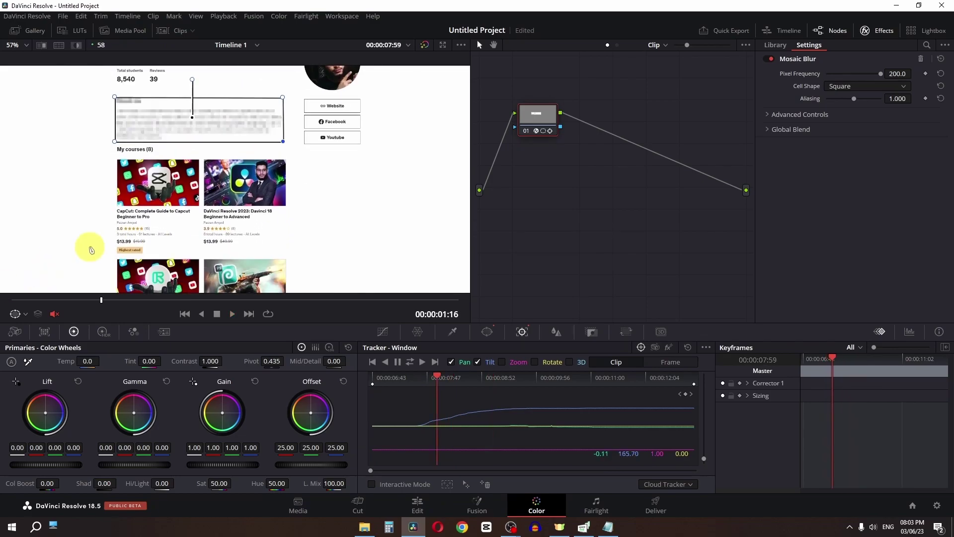
pyautogui.click(485, 333)
pyautogui.scroll(1, 378, 400)
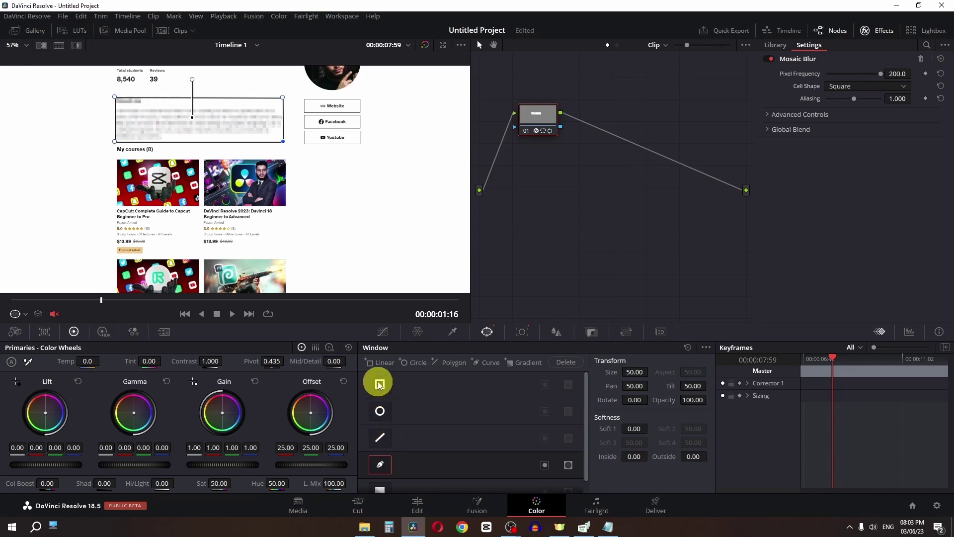
# Step: Add a rectangle window sized and placed tightly over the DaVinci Resolve course thumbnail
pyautogui.click(378, 384)
pyautogui.moveTo(304, 209); pyautogui.dragTo(303, 209)
pyautogui.moveTo(641, 373); pyautogui.dragTo(441, 260)
pyautogui.moveTo(267, 208); pyautogui.dragTo(282, 190)
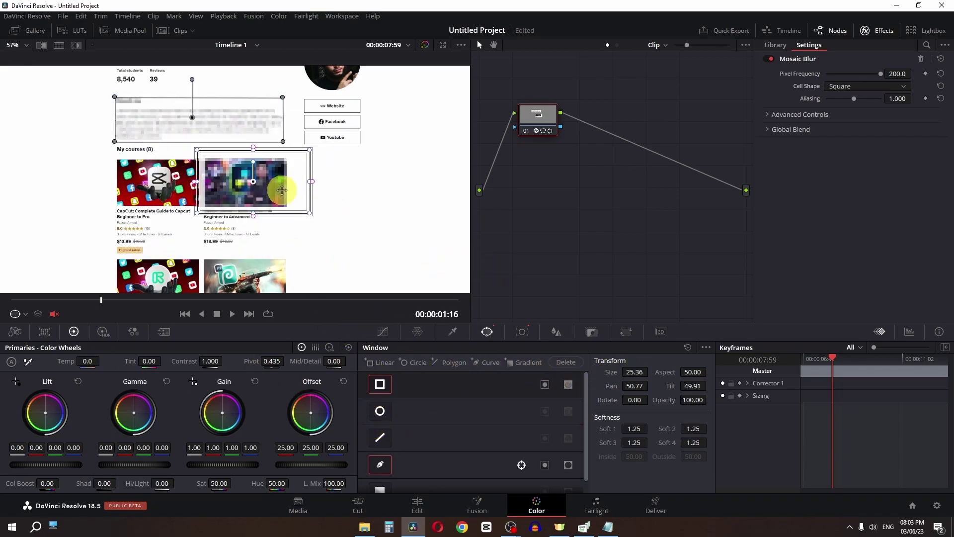
pyautogui.moveTo(619, 374); pyautogui.dragTo(537, 343)
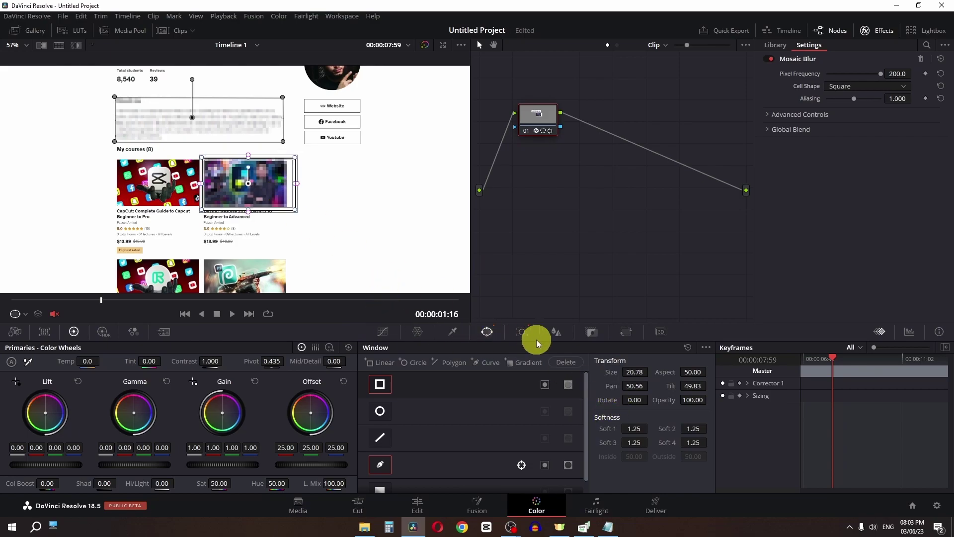
# Step: Track the rectangle forward and backward and play back the result
pyautogui.click(526, 332)
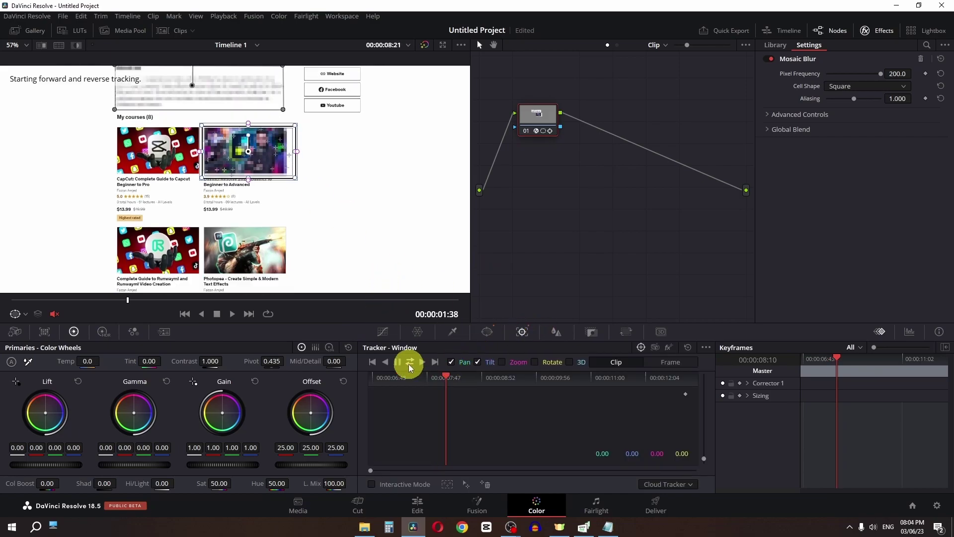
pyautogui.click(587, 261)
pyautogui.press('space')
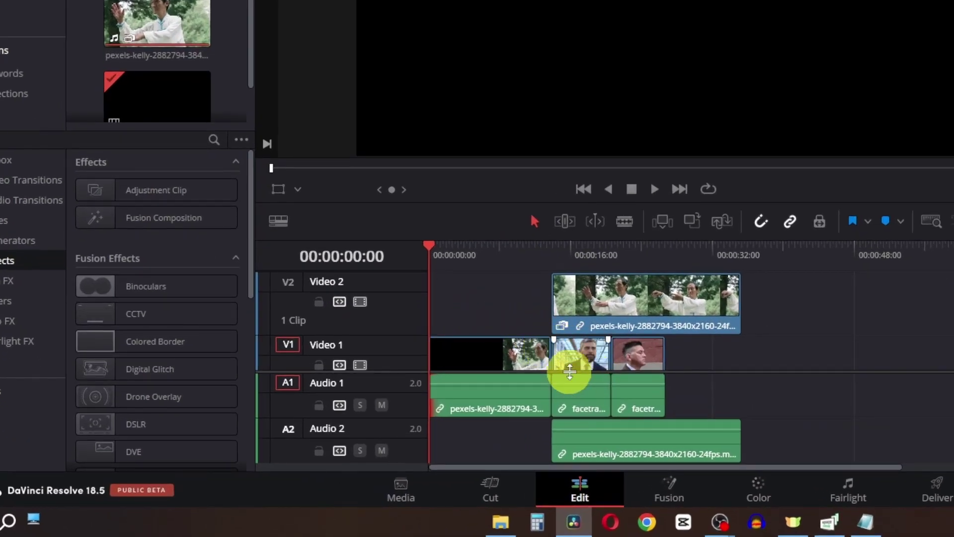
# Step: Ripple-delete the middle facetrack clip on Video 1 to show the gap closing, then undo it
pyautogui.click(580, 365)
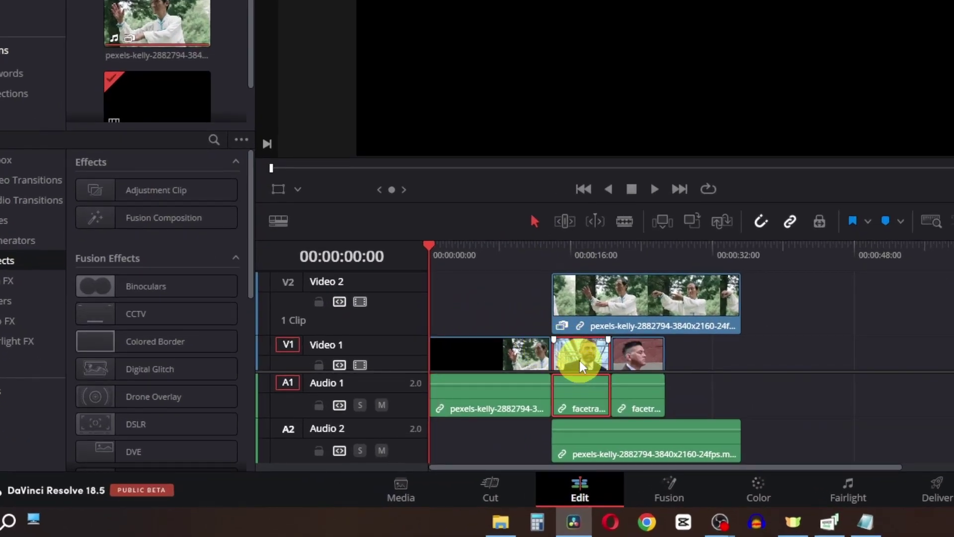
pyautogui.press('Delete')
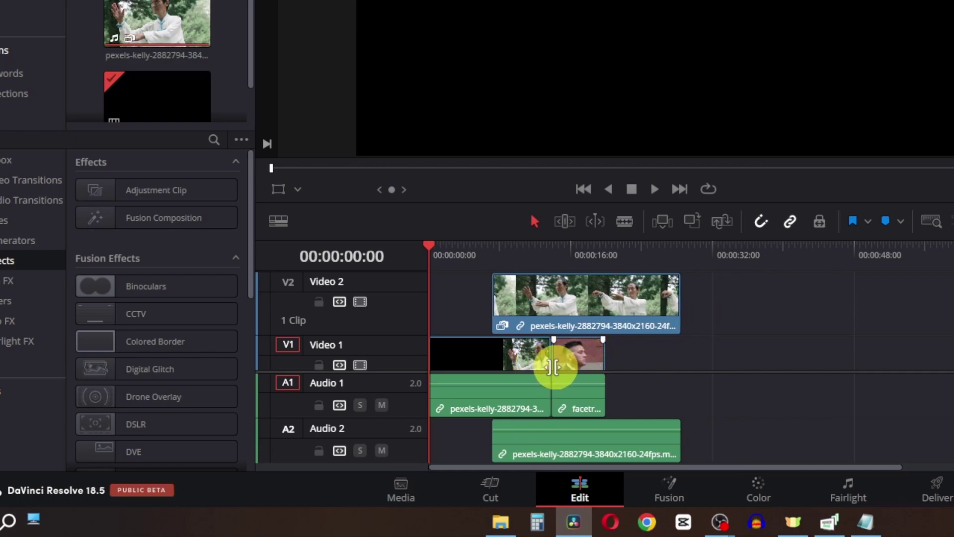
pyautogui.click(523, 354)
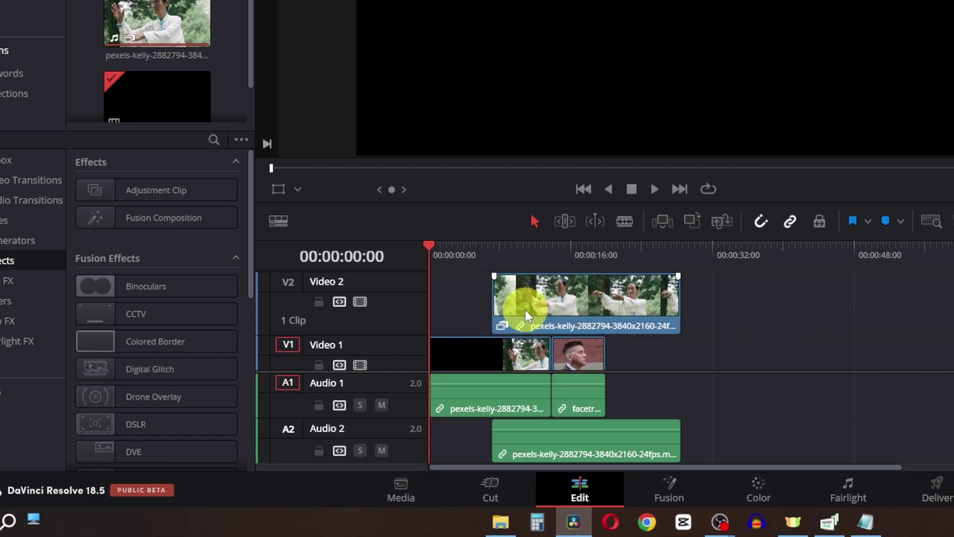
pyautogui.hotkey('ctrl', 'z')
pyautogui.click(795, 308)
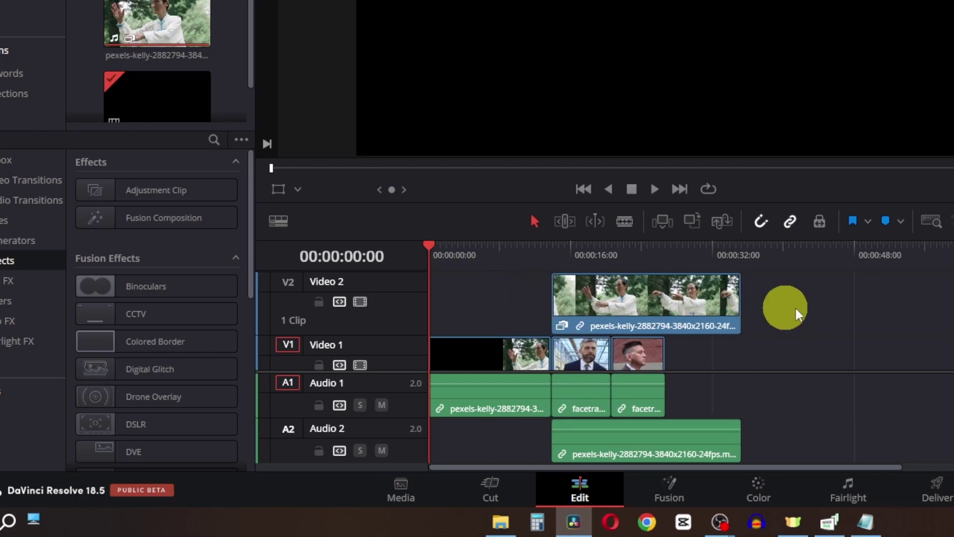
# Step: With Position Lock on, delete facetrack clips so gaps remain and the Video 2 clip stays put
pyautogui.click(821, 223)
pyautogui.click(575, 354)
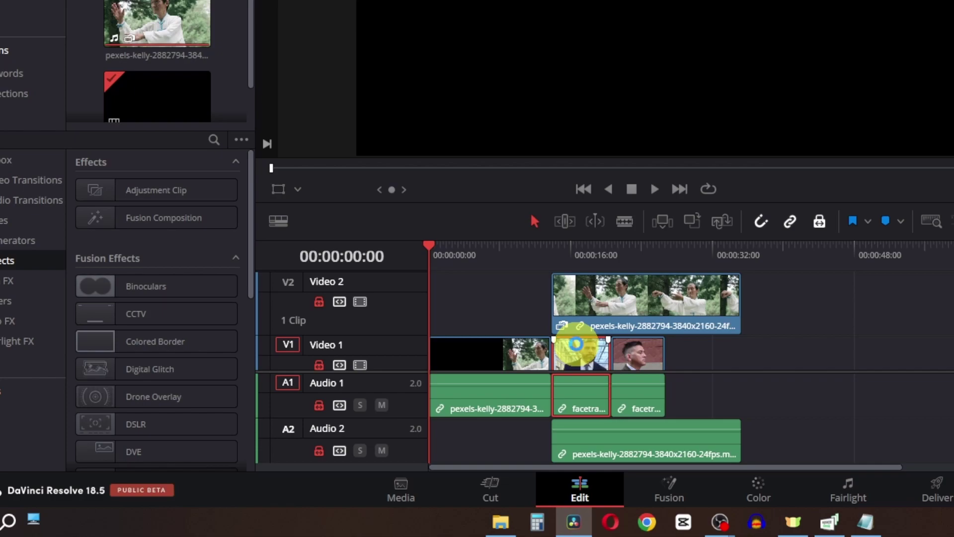
pyautogui.press('Delete')
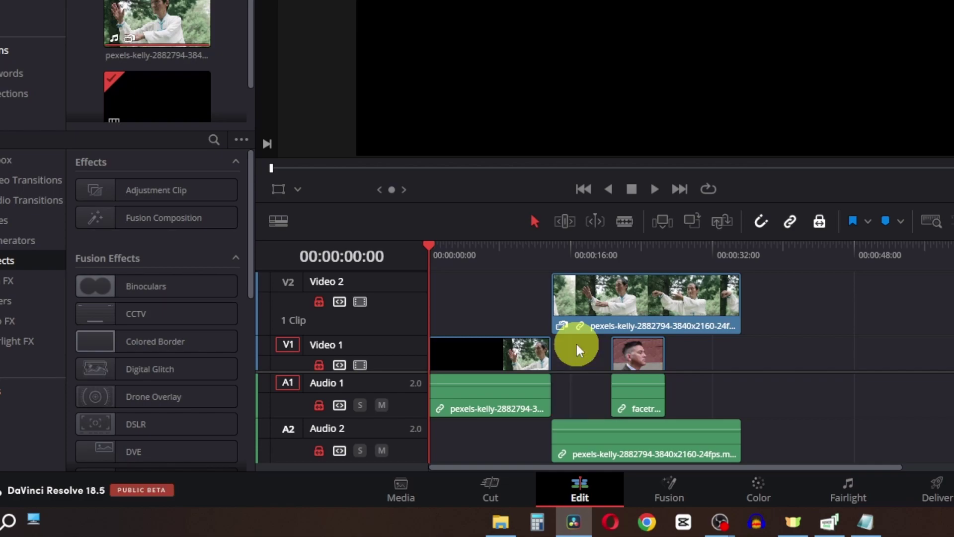
pyautogui.click(647, 358)
pyautogui.press('Delete')
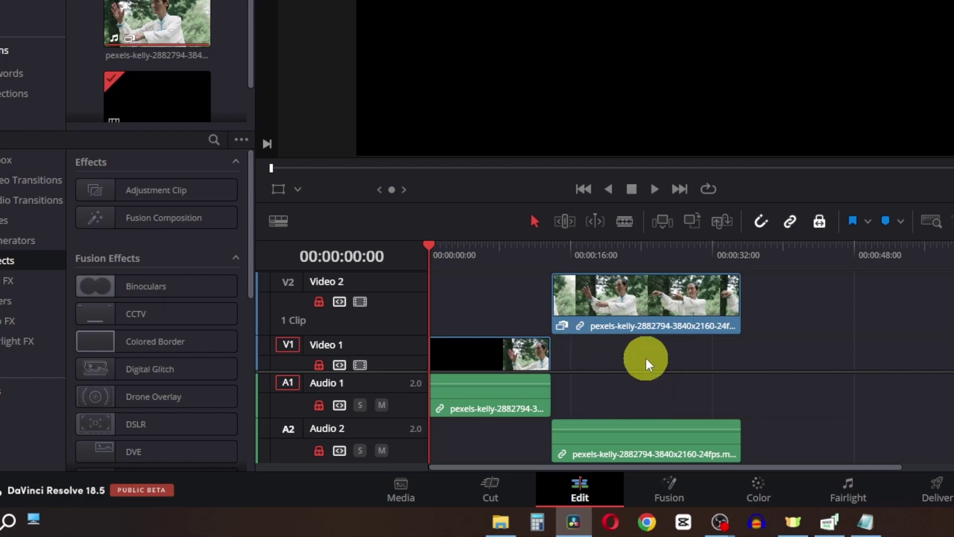
pyautogui.hotkey('ctrl', 'z')
pyautogui.click(649, 306)
pyautogui.click(568, 361)
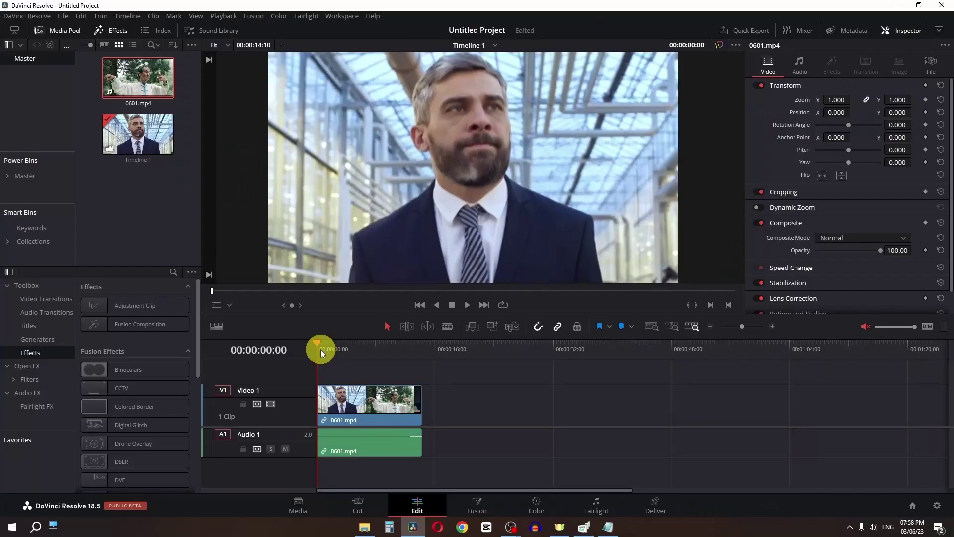
# Step: Scrub the playhead across the 0601.mp4 clip on the Video 1 timeline
pyautogui.moveTo(321, 349); pyautogui.dragTo(422, 354)
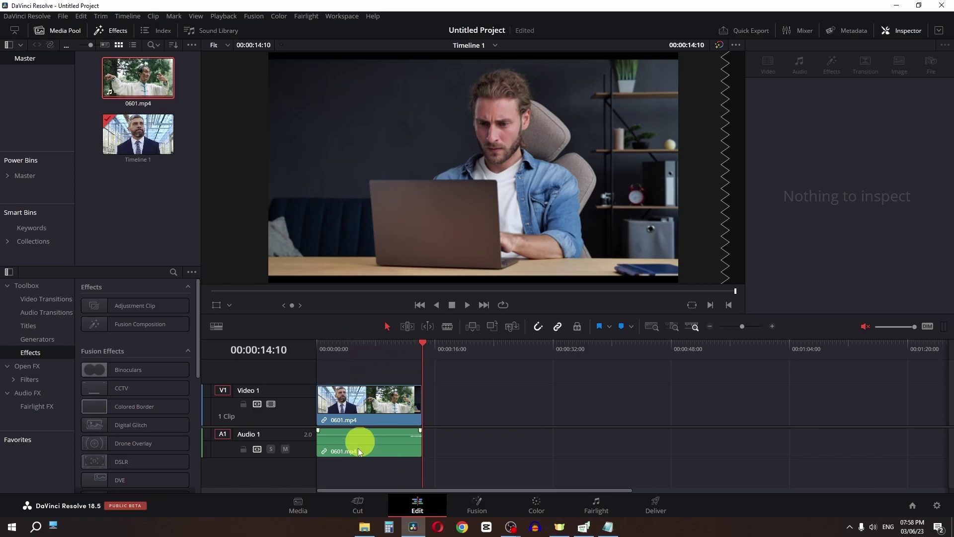
# Step: On the Media page, add 0601.mp4 to Media Storage and run Scene Cut Detection on it
pyautogui.click(303, 503)
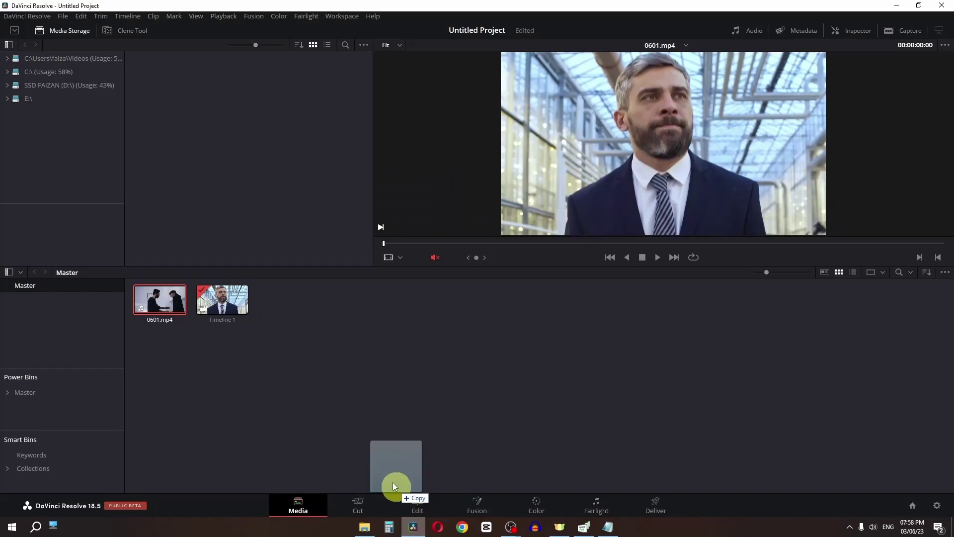
pyautogui.moveTo(393, 483); pyautogui.dragTo(242, 216)
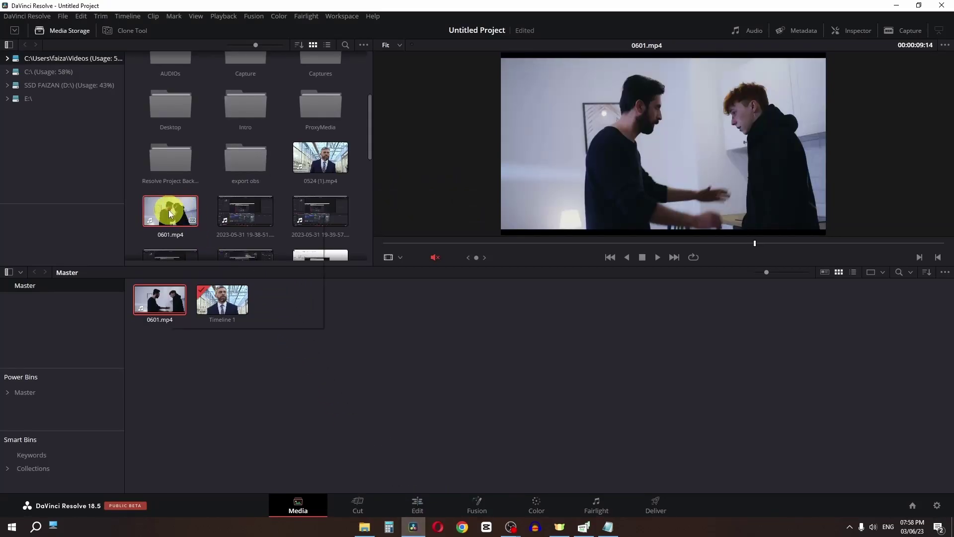
pyautogui.rightClick(170, 214)
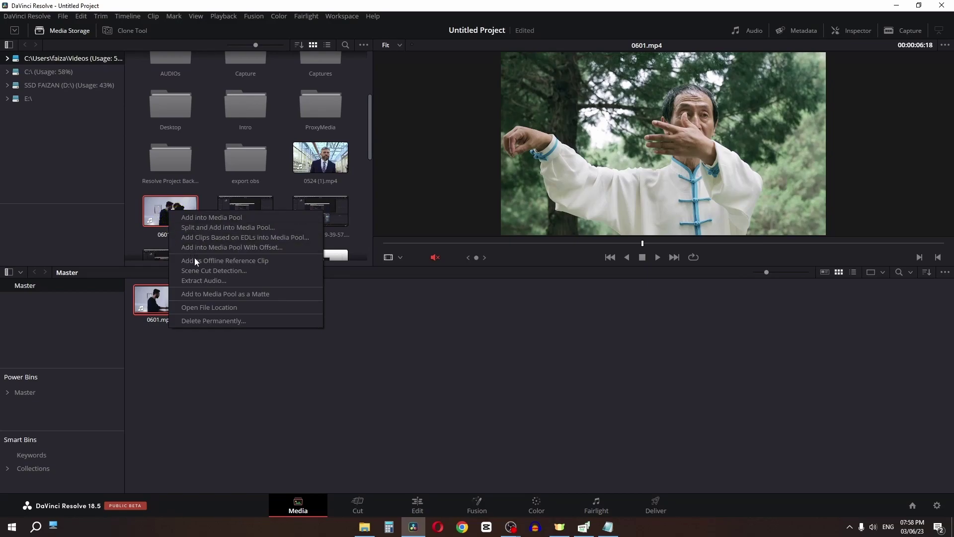
pyautogui.click(230, 272)
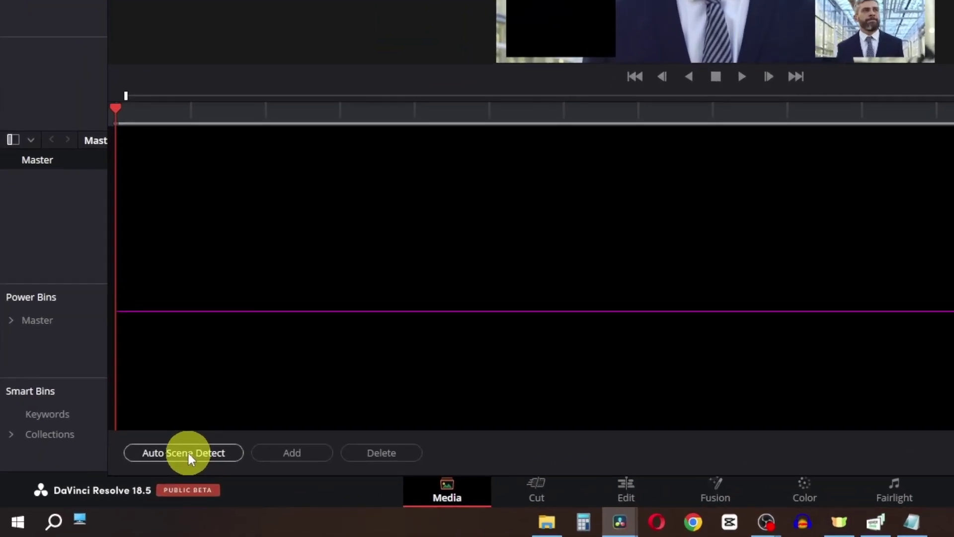
# Step: Auto-detect cuts at frames 103, 187, 295 and 371, add the scenes to the media pool, and close Scene Detect
pyautogui.click(187, 453)
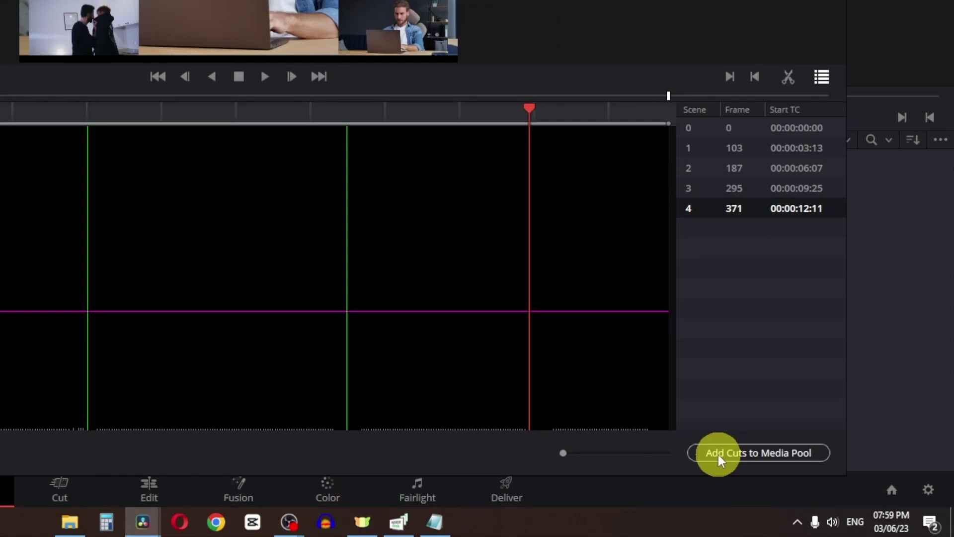
pyautogui.click(158, 520)
pyautogui.click(180, 483)
pyautogui.click(157, 519)
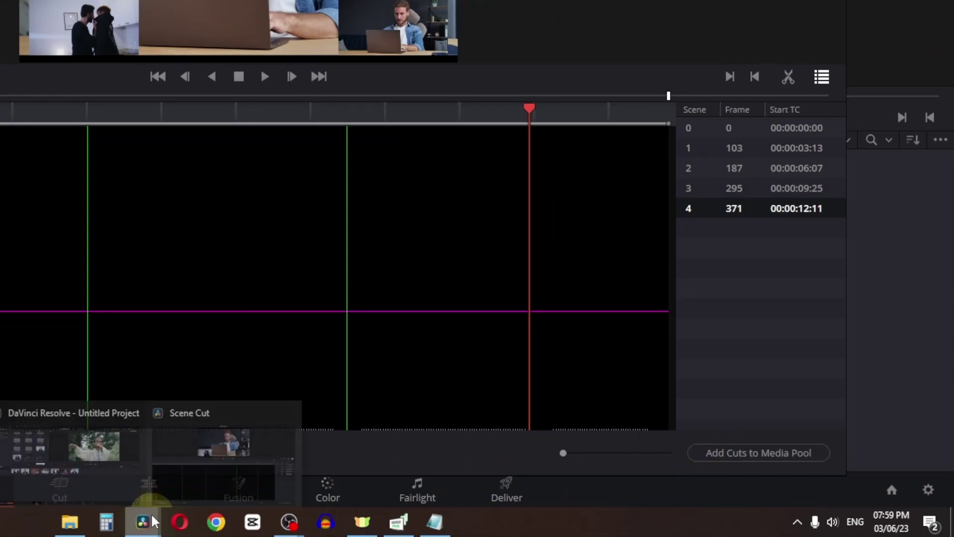
pyautogui.click(288, 412)
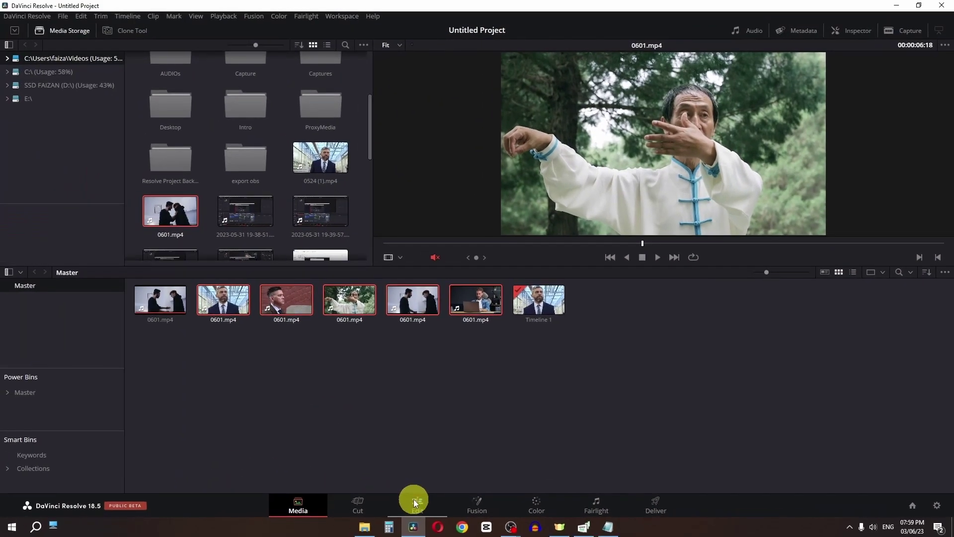
pyautogui.click(413, 499)
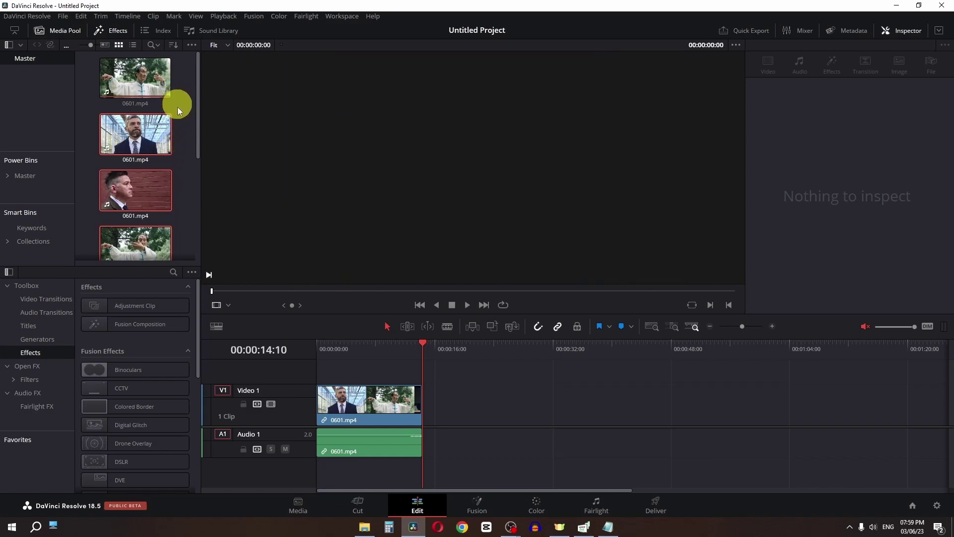
# Step: Place the detected scene clips on Video 1, removing the original clip and gap so they start at zero
pyautogui.scroll(-2, 184, 156)
pyautogui.scroll(2, 186, 174)
pyautogui.moveTo(142, 130); pyautogui.dragTo(435, 398)
pyautogui.click(403, 407)
pyautogui.press('Delete')
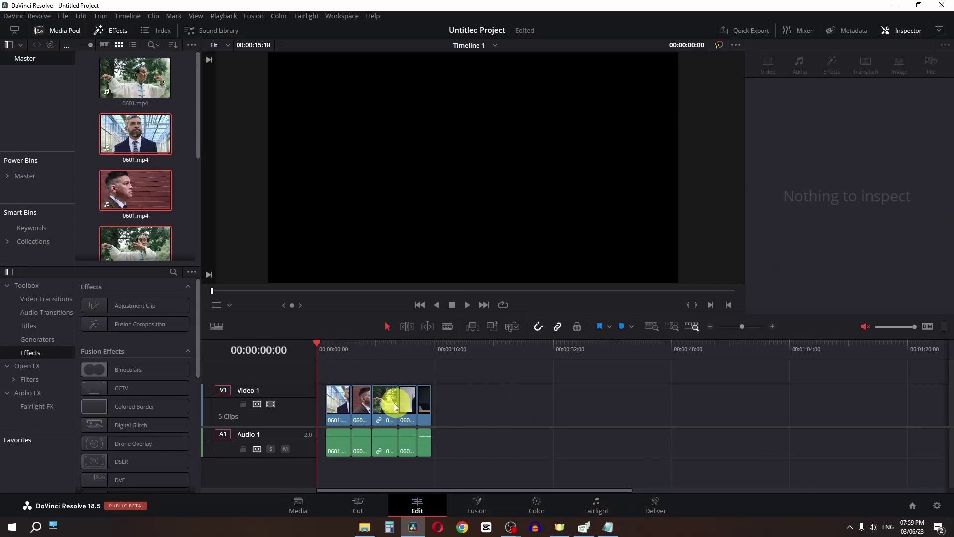
pyautogui.click(322, 404)
pyautogui.press('Delete')
pyautogui.moveTo(321, 347); pyautogui.dragTo(410, 353)
pyautogui.press('Up')
pyautogui.press('Up')
pyautogui.press('Up')
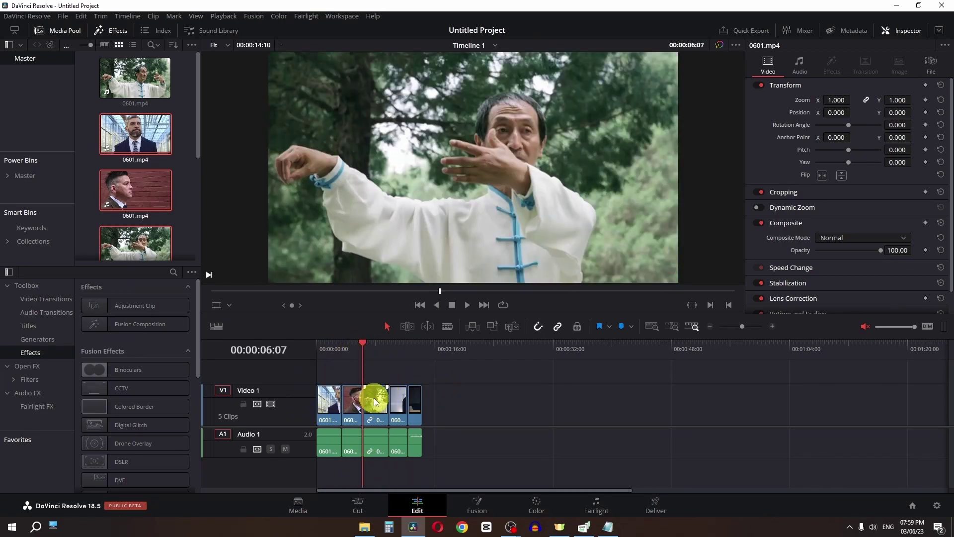
# Step: Delete the tai chi scene clip, drop the astronaut clip into its gap, and play it
pyautogui.moveTo(416, 399); pyautogui.dragTo(377, 418)
pyautogui.click(379, 408)
pyautogui.press('Delete')
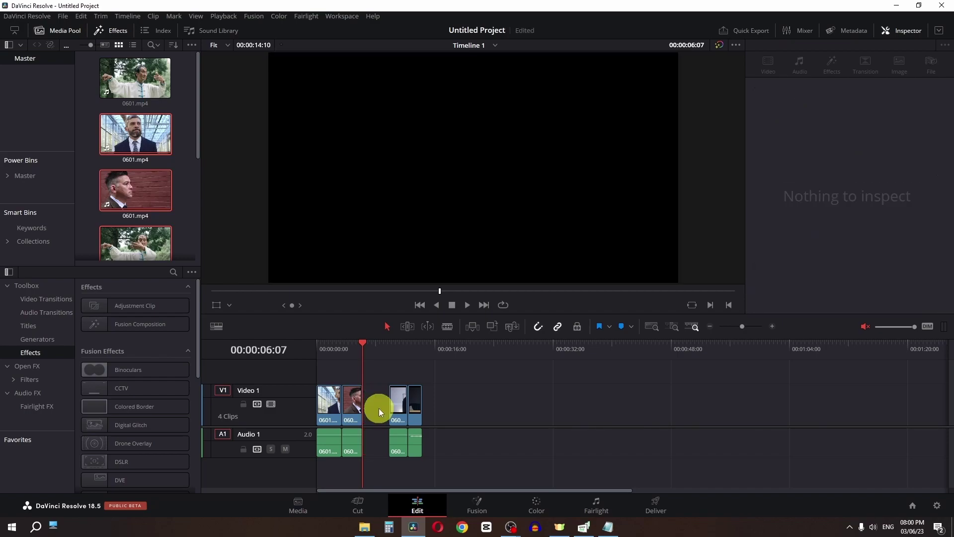
pyautogui.scroll(-3, 136, 164)
pyautogui.click(135, 165)
pyautogui.moveTo(135, 166); pyautogui.dragTo(365, 361)
pyautogui.press('space')
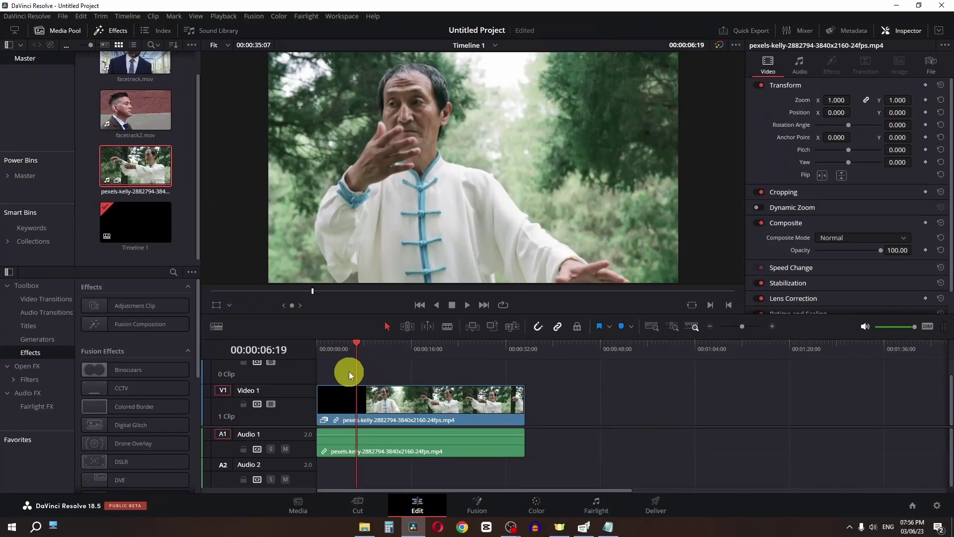
# Step: Play the tai chi clip at double speed, then stop and return the playhead to the start
pyautogui.click(354, 356)
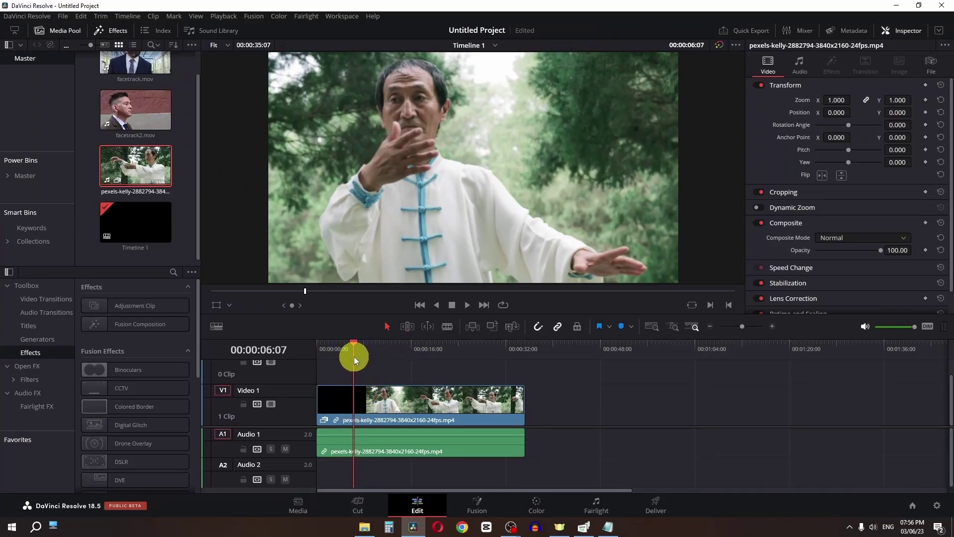
pyautogui.moveTo(354, 356); pyautogui.dragTo(354, 356)
pyautogui.press('space')
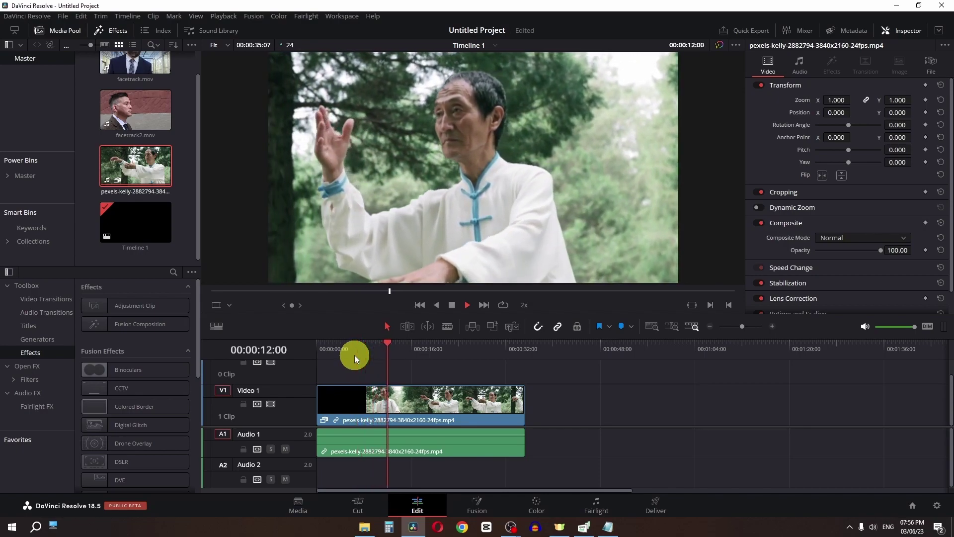
pyautogui.press('l')
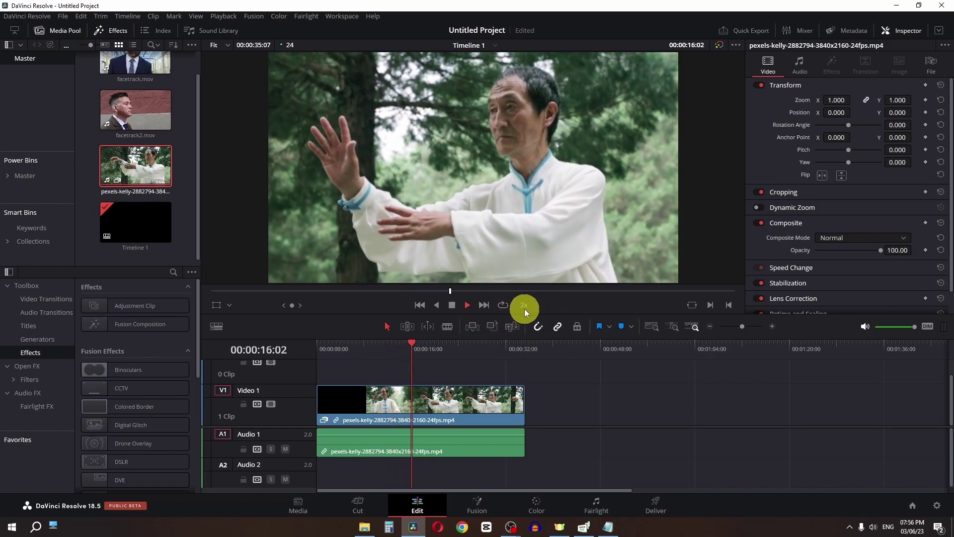
pyautogui.press('space')
pyautogui.press('Home')
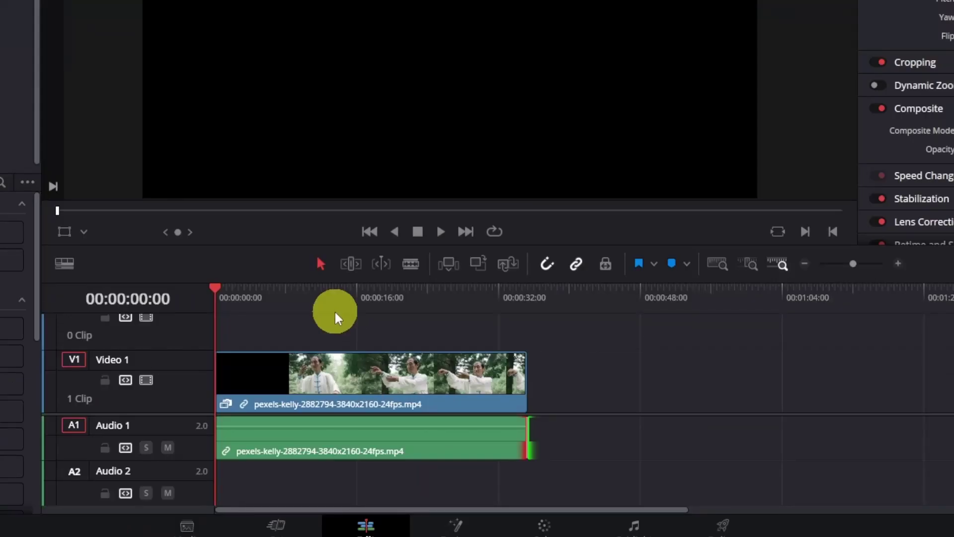
# Step: Replay the timeline, ramping from double to quadruple speed, then stop and resume at normal speed
pyautogui.press('space')
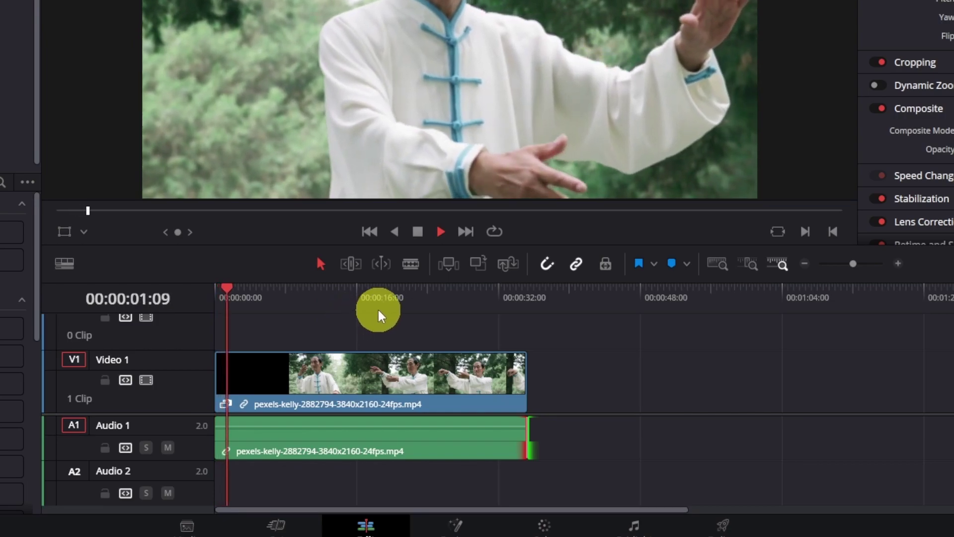
pyautogui.press('l')
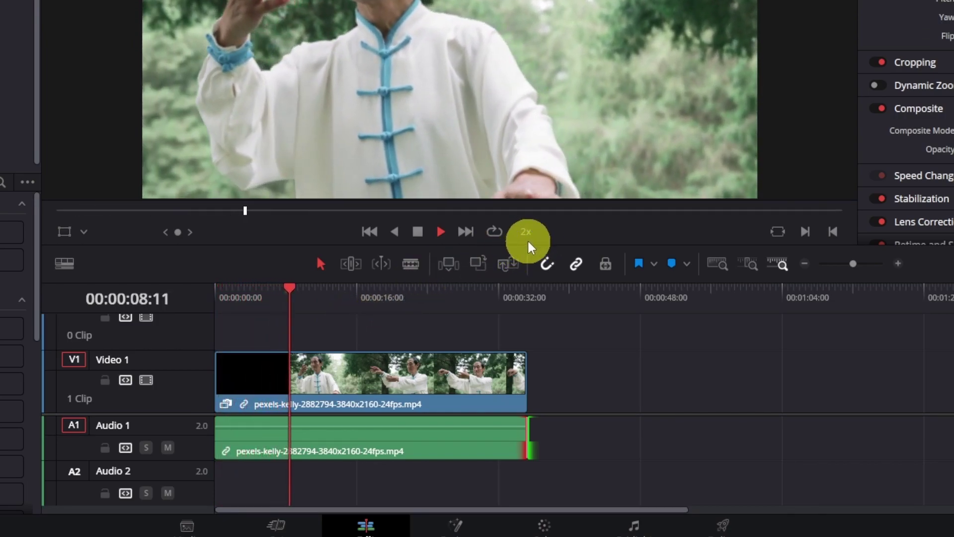
pyautogui.press('l')
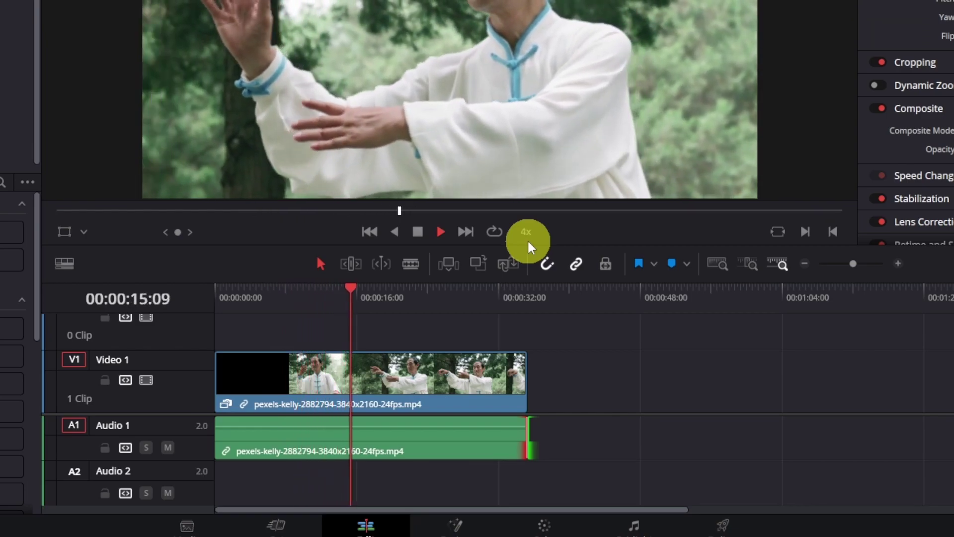
pyautogui.press('k')
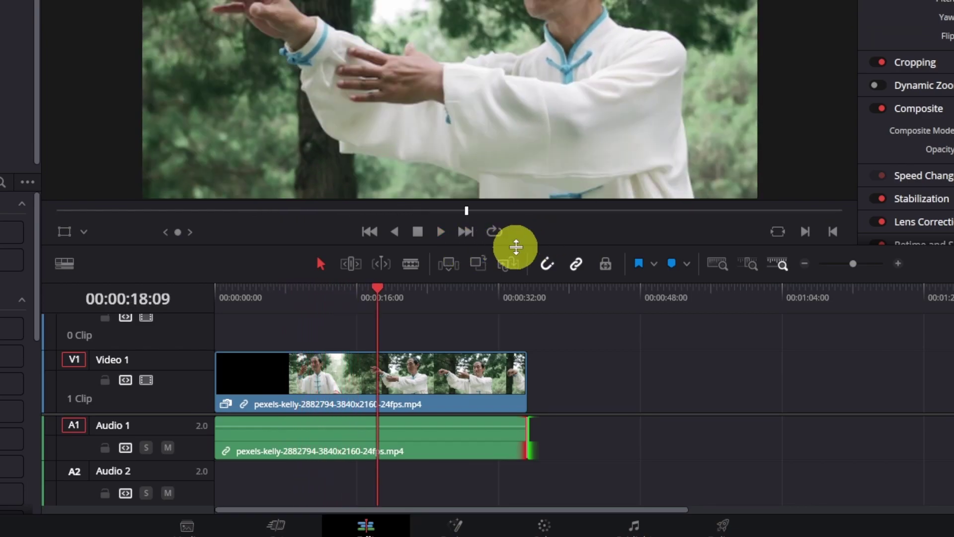
pyautogui.press('l')
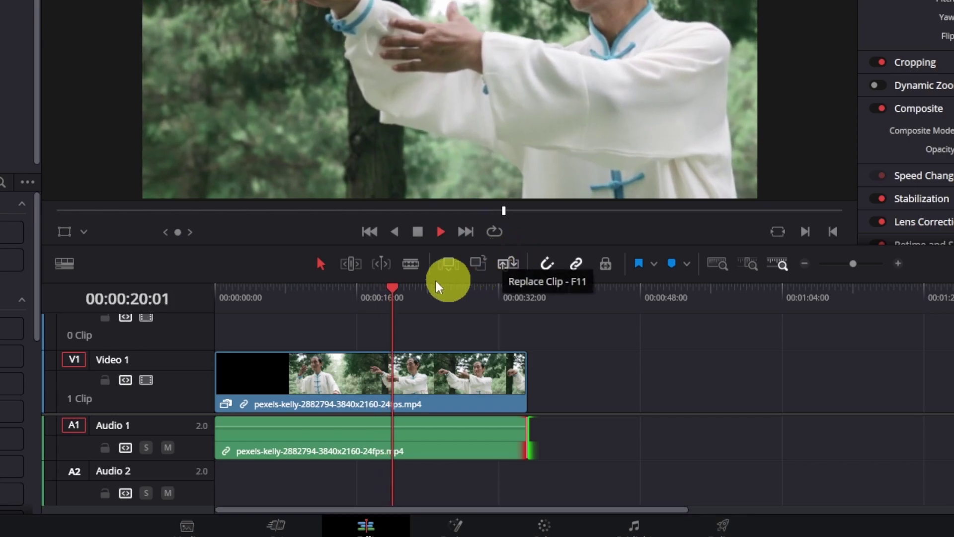